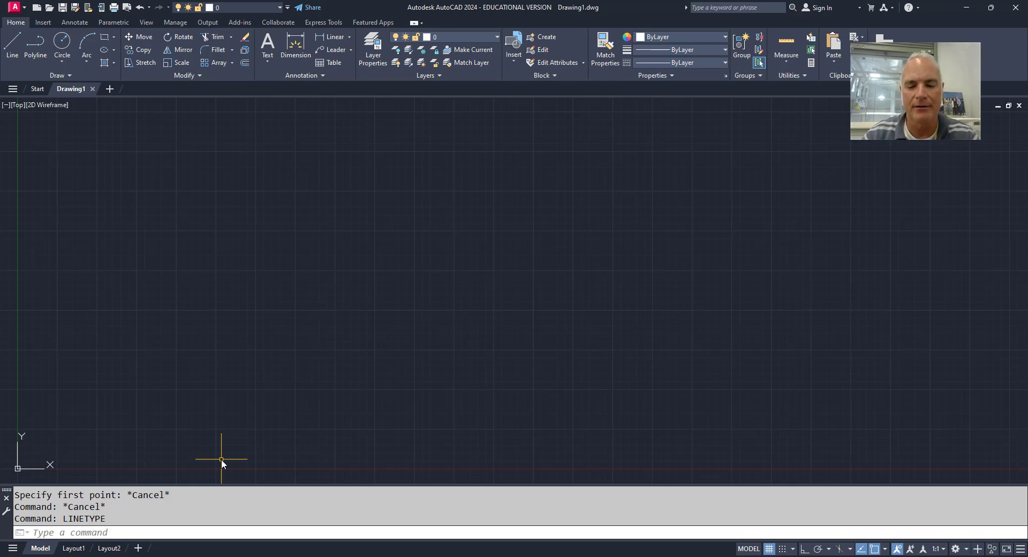
pyautogui.hotkey('alt', 'Tab')
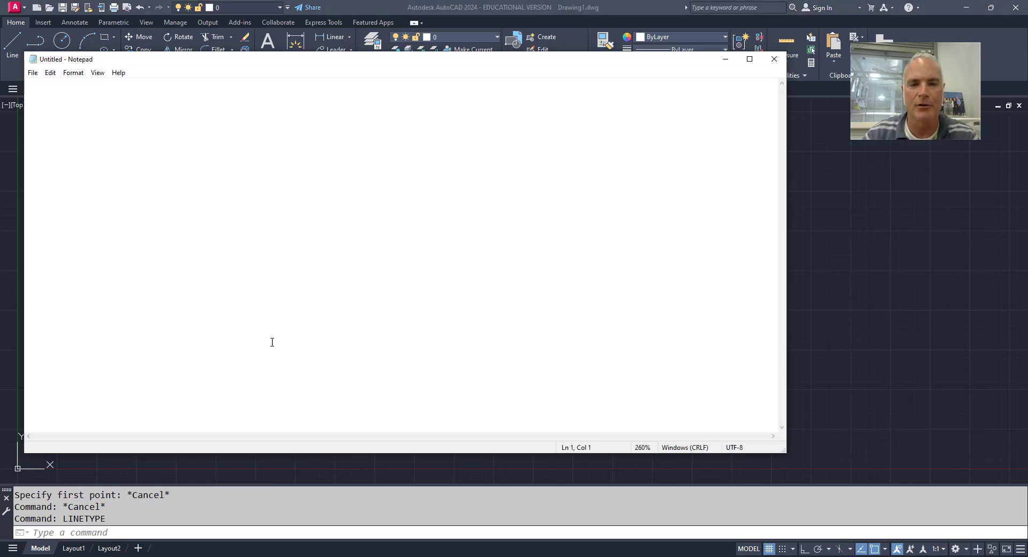
pyautogui.moveTo(207, 67); pyautogui.dragTo(248, 95)
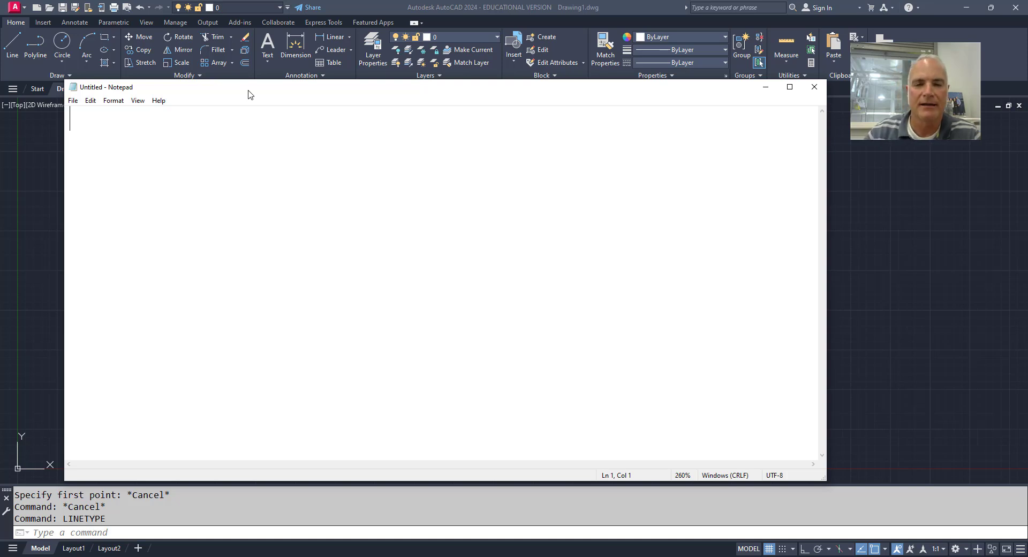
pyautogui.moveTo(250, 94); pyautogui.dragTo(278, 209)
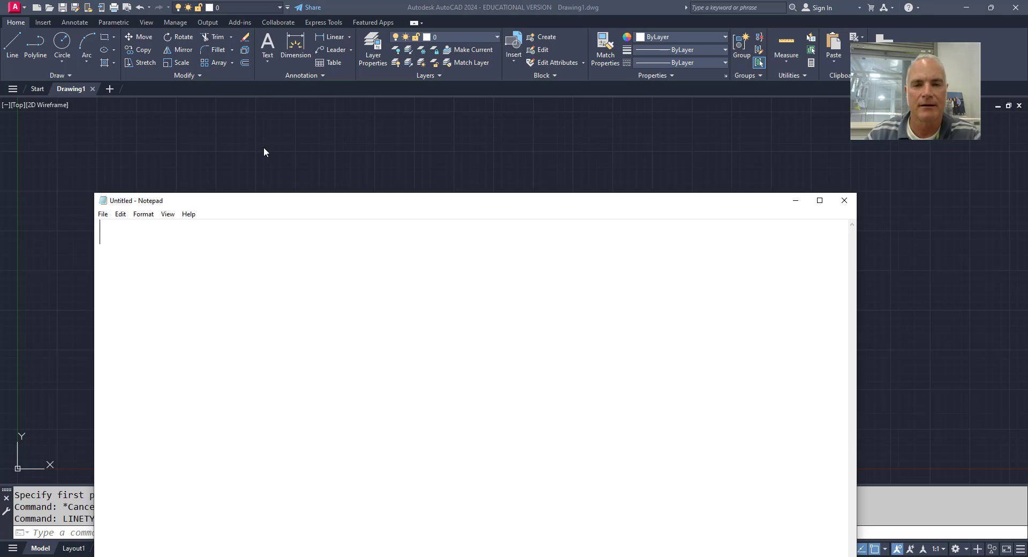
pyautogui.click(264, 149)
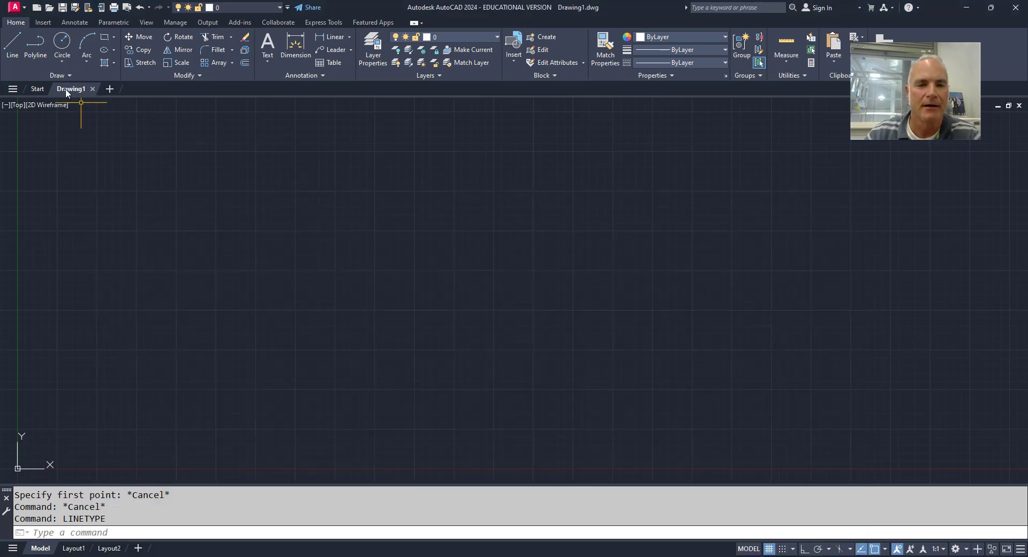
# Draw a horizontal line 1.5 units long in the upper part of the drawing with Ortho on.
pyautogui.click(12, 45)
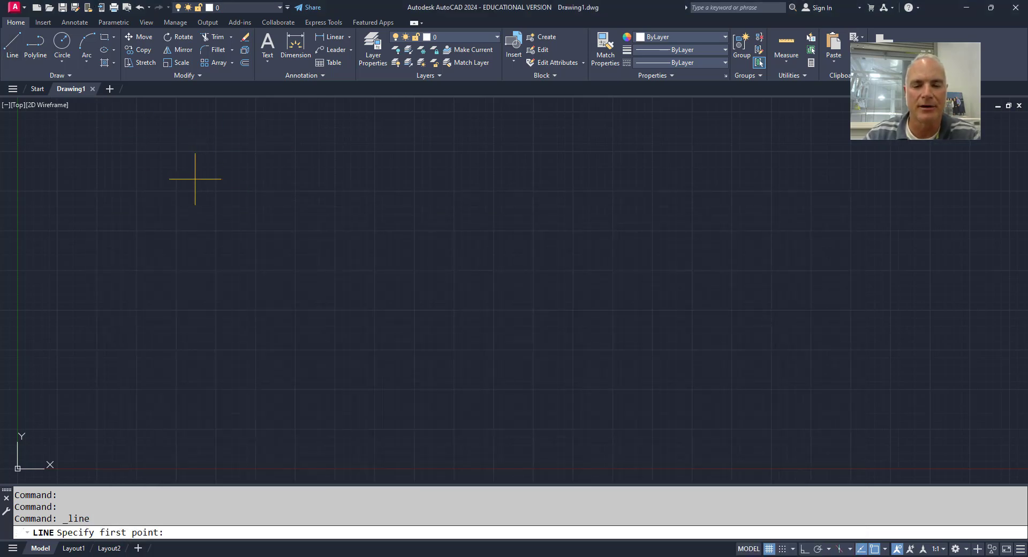
pyautogui.scroll(2, 195, 188)
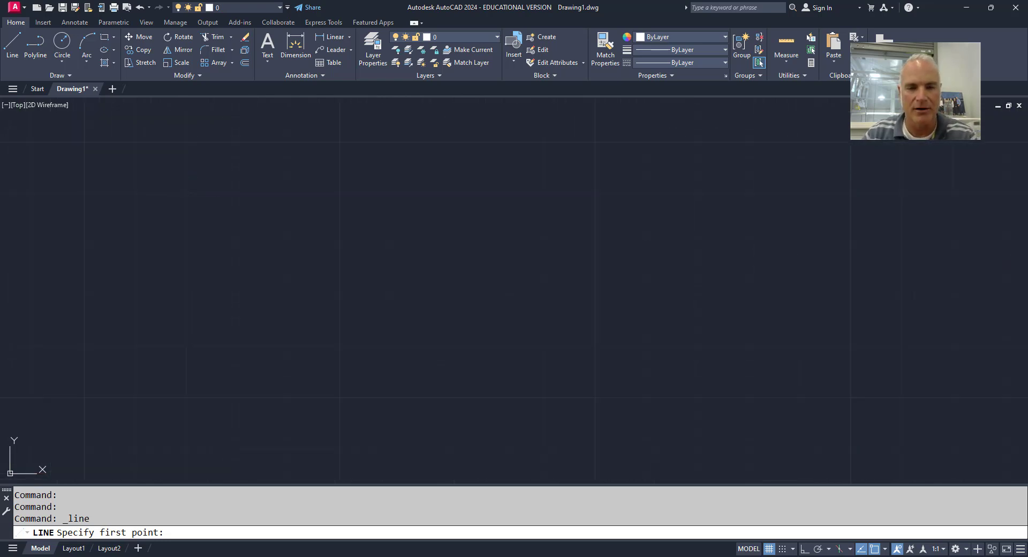
pyautogui.click(194, 199)
pyautogui.press('F8')
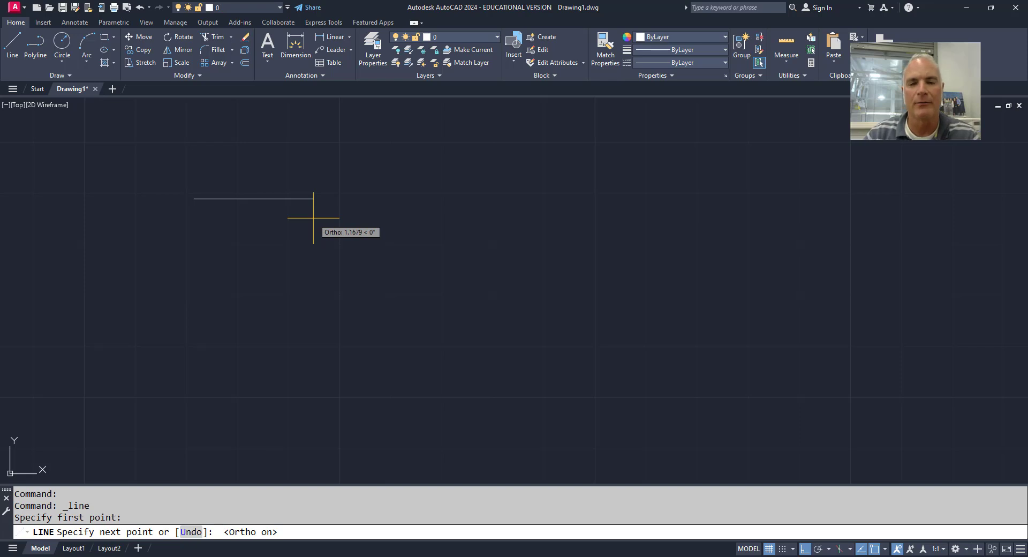
pyautogui.write('1.5')
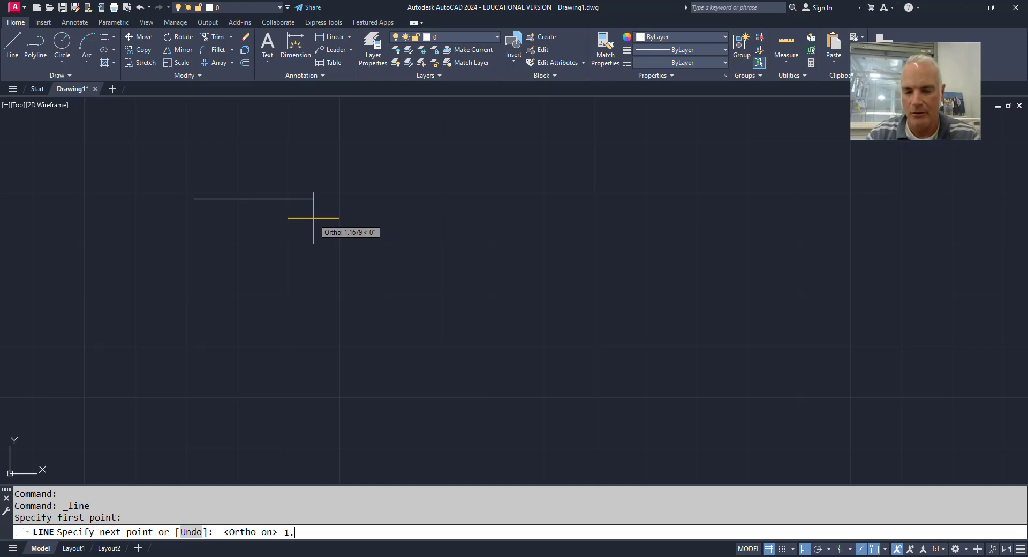
pyautogui.press('Return')
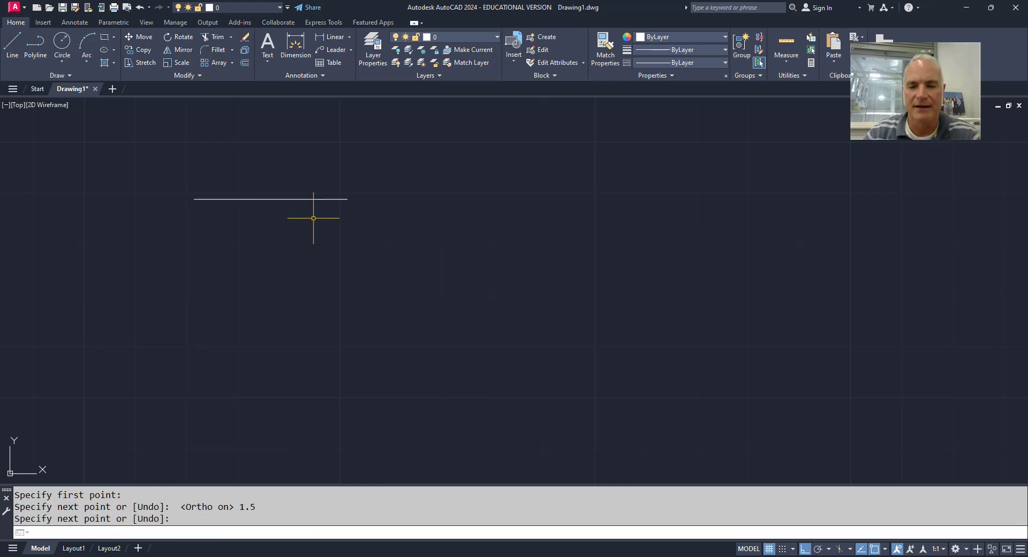
pyautogui.press('Return')
# Draw a horizontal 0.25-unit dash to the right of the long line, leaving a 0.25-unit gap from its endpoint.
pyautogui.press('Return')
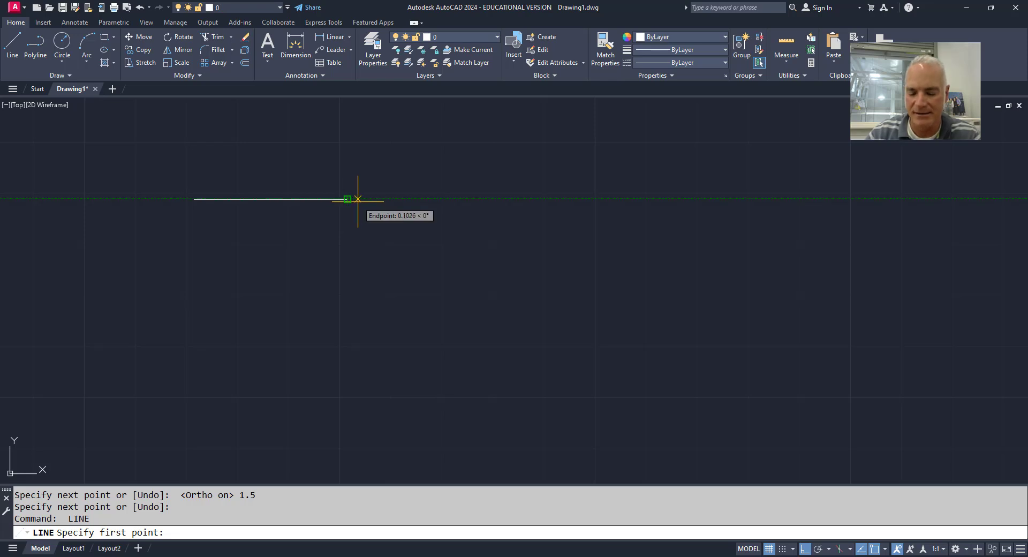
pyautogui.write('.25')
pyautogui.press('Return')
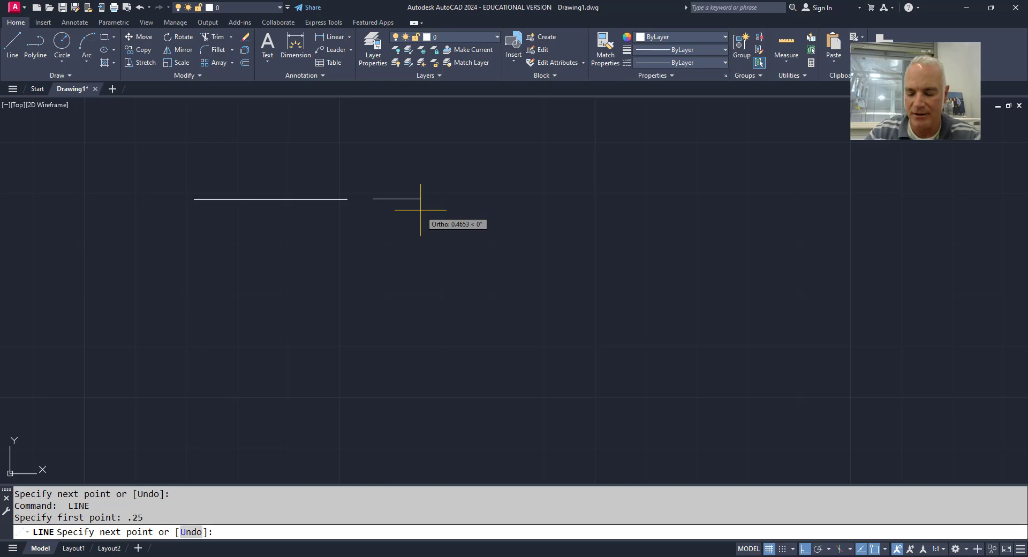
pyautogui.write('.25')
pyautogui.press('Return')
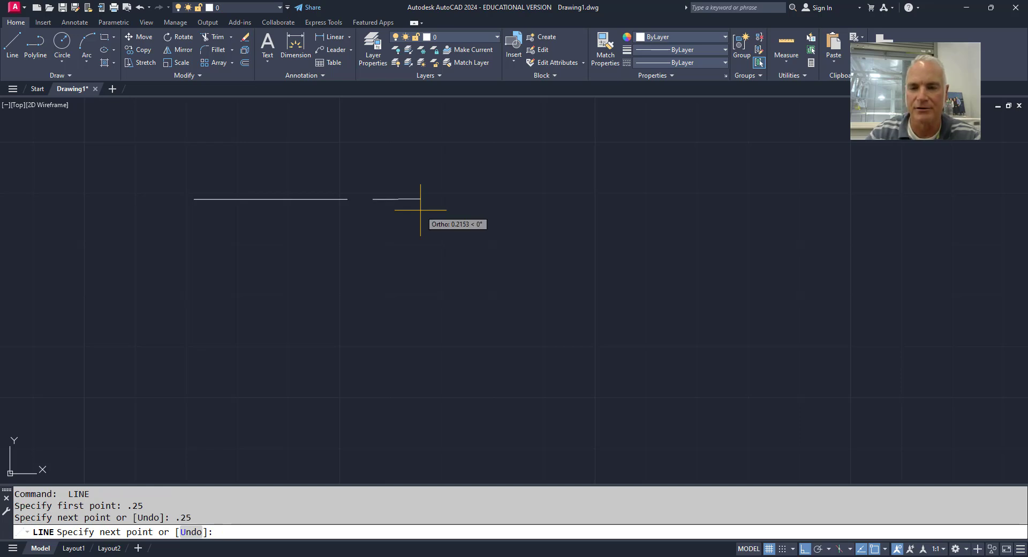
pyautogui.press('Return')
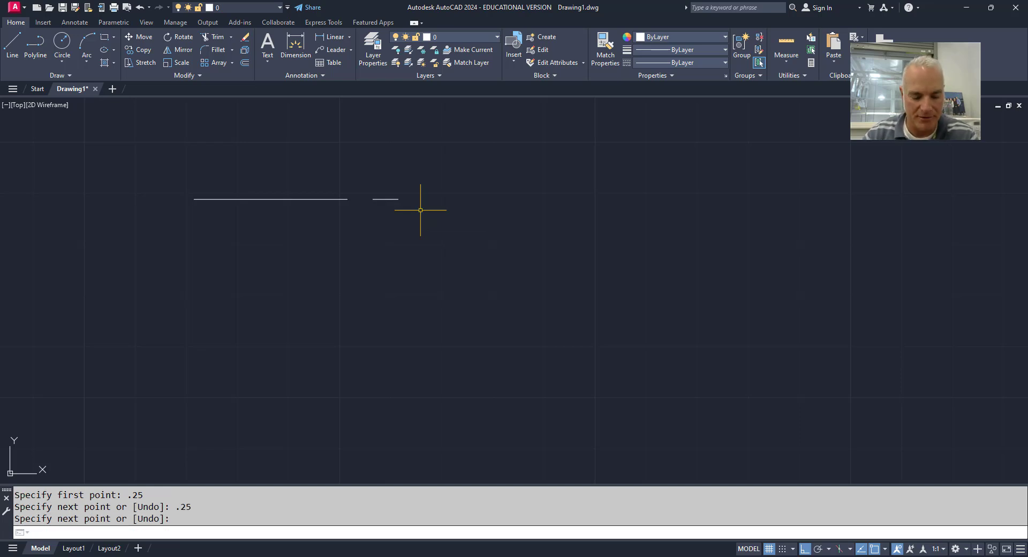
pyautogui.write('donut')
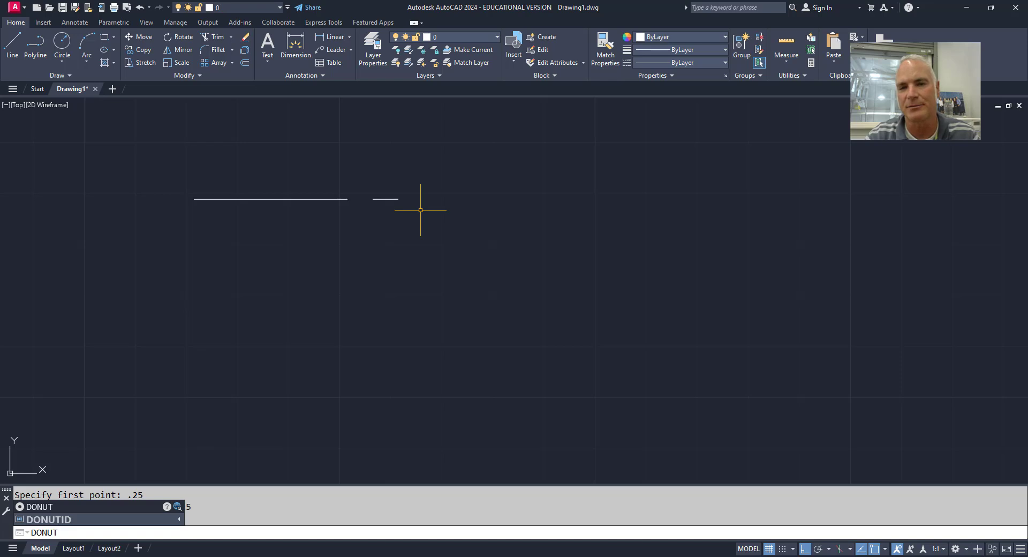
pyautogui.press('Escape')
pyautogui.press('Escape')
# Place a point 0.25 units to the right of the short dash's right endpoint.
pyautogui.write('point')
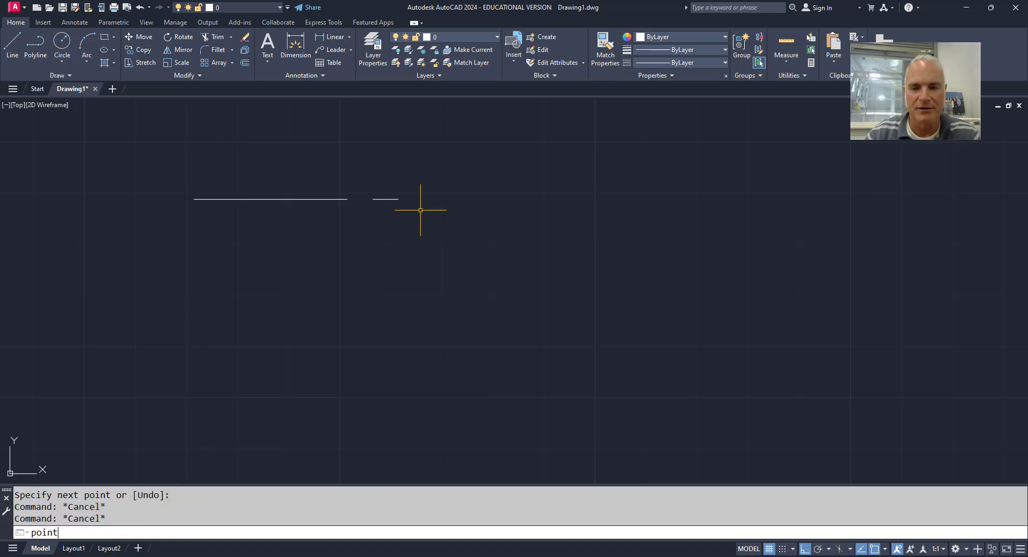
pyautogui.press('Return')
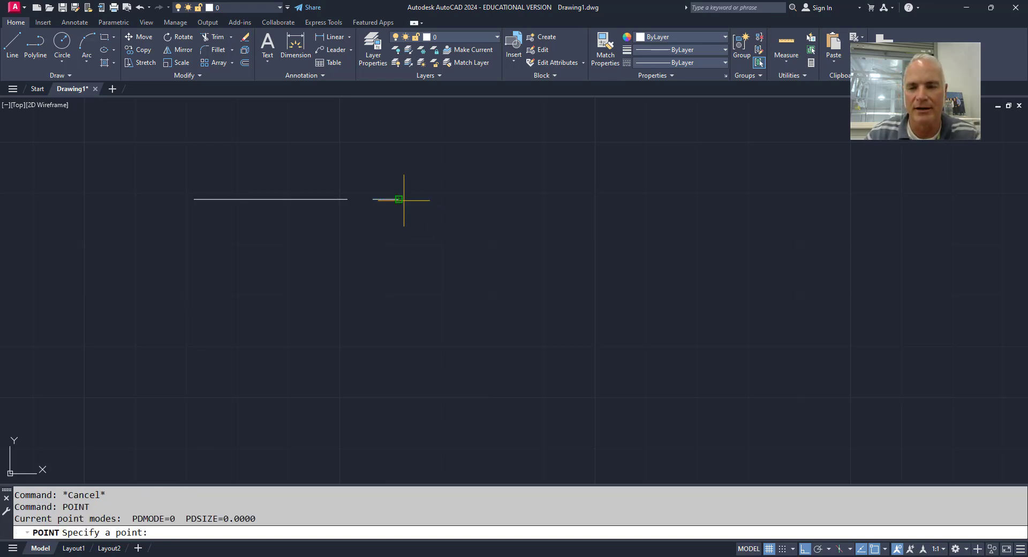
pyautogui.write('.25')
pyautogui.press('Return')
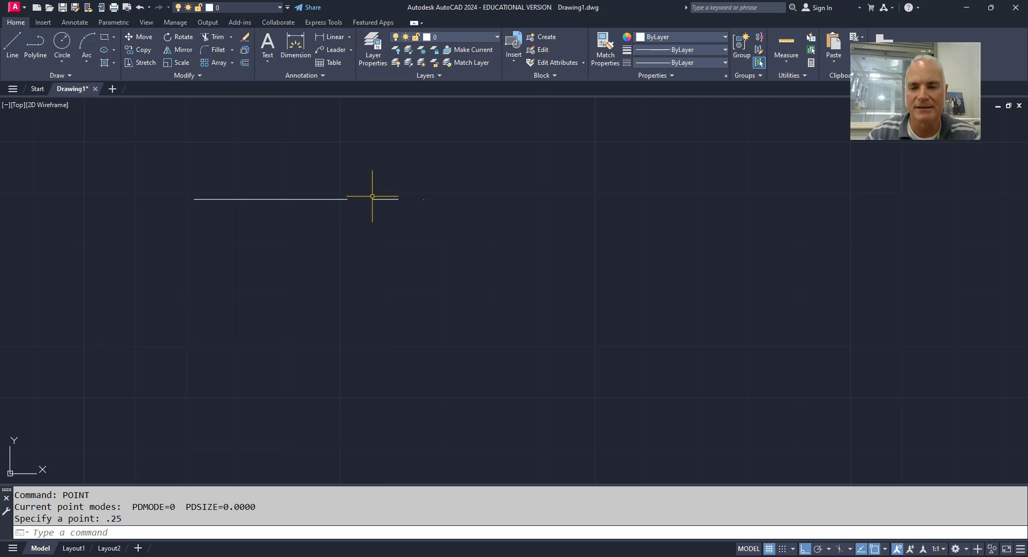
# Mirror the long line and the short dash about a vertical axis through the point node, keeping the source objects.
pyautogui.write('mi')
pyautogui.press('Return')
pyautogui.click(387, 233)
pyautogui.click(317, 167)
pyautogui.press('Return')
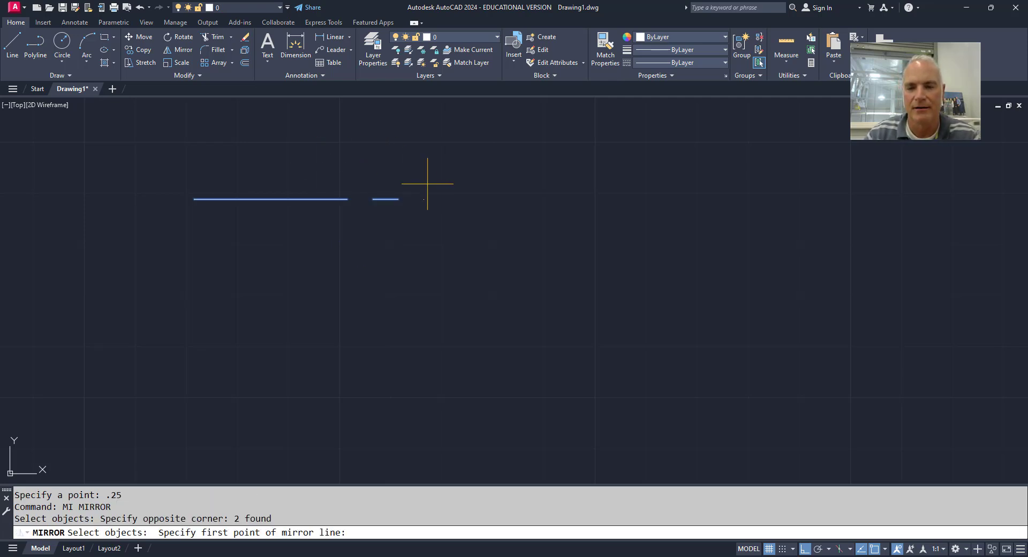
pyautogui.keyDown('shift'); pyautogui.rightClick(428, 183); pyautogui.keyUp('shift')
pyautogui.click(471, 382)
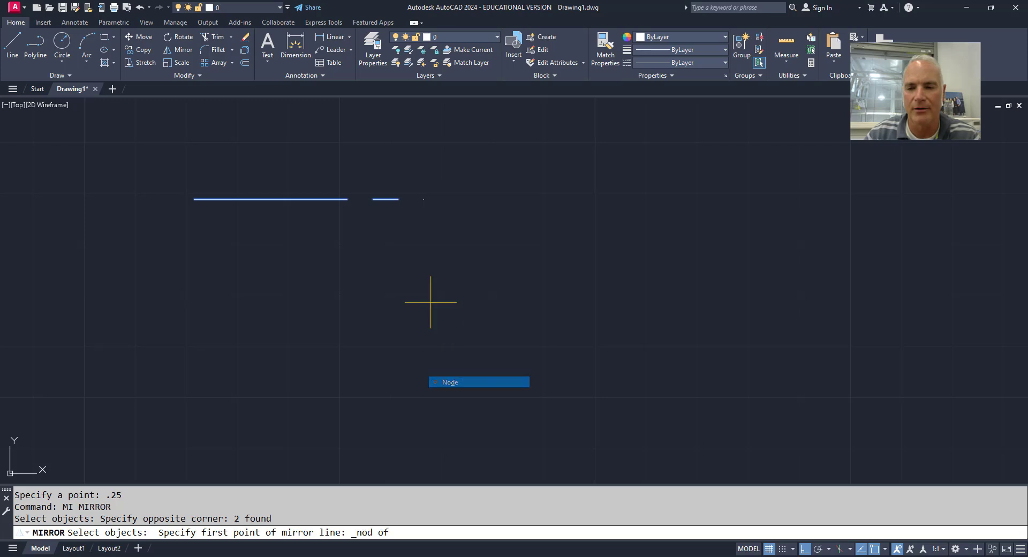
pyautogui.click(423, 200)
pyautogui.click(424, 236)
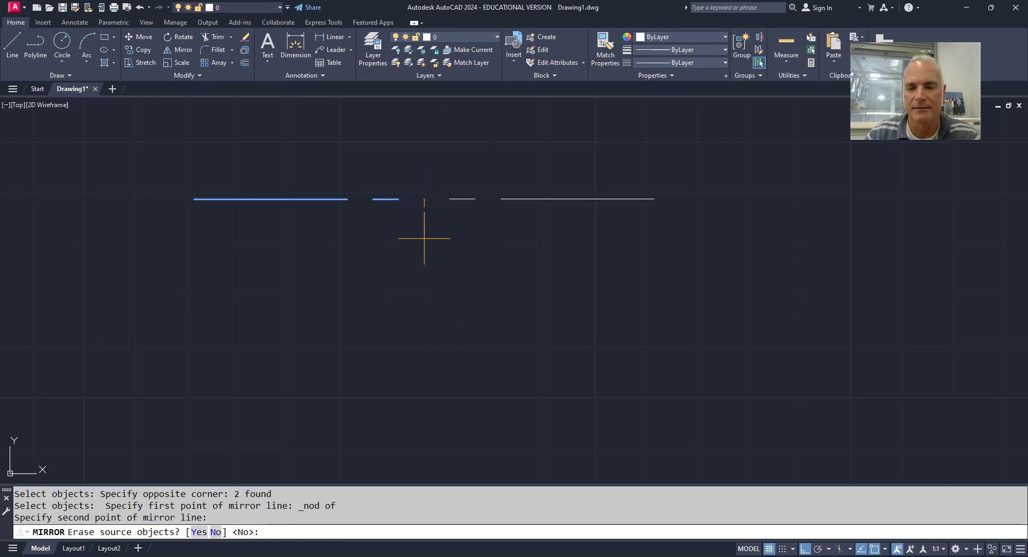
pyautogui.press('Return')
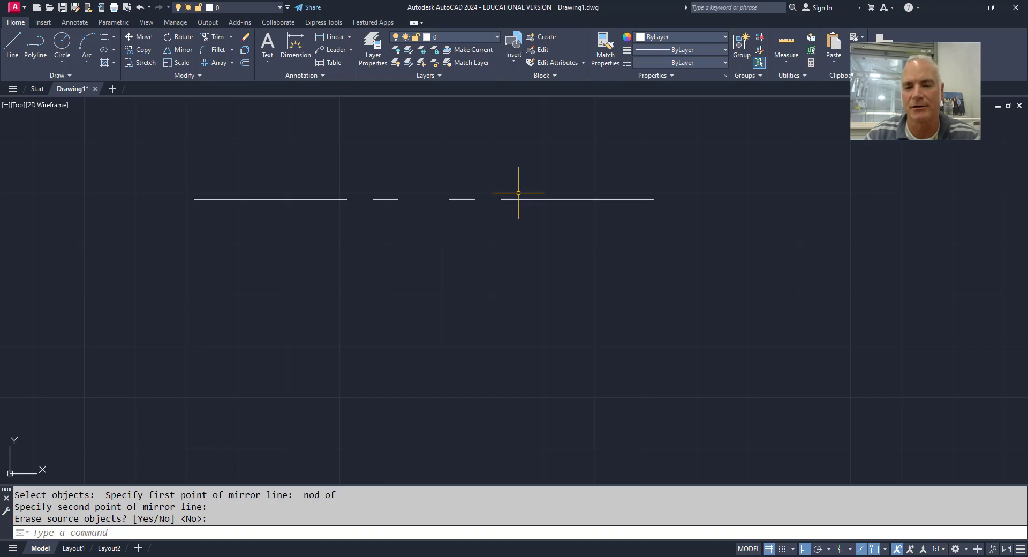
# Copy the two short dashes, the point and the right-hand long line twice to the right, continuing the pattern end to end.
pyautogui.write('cp')
pyautogui.press('Return')
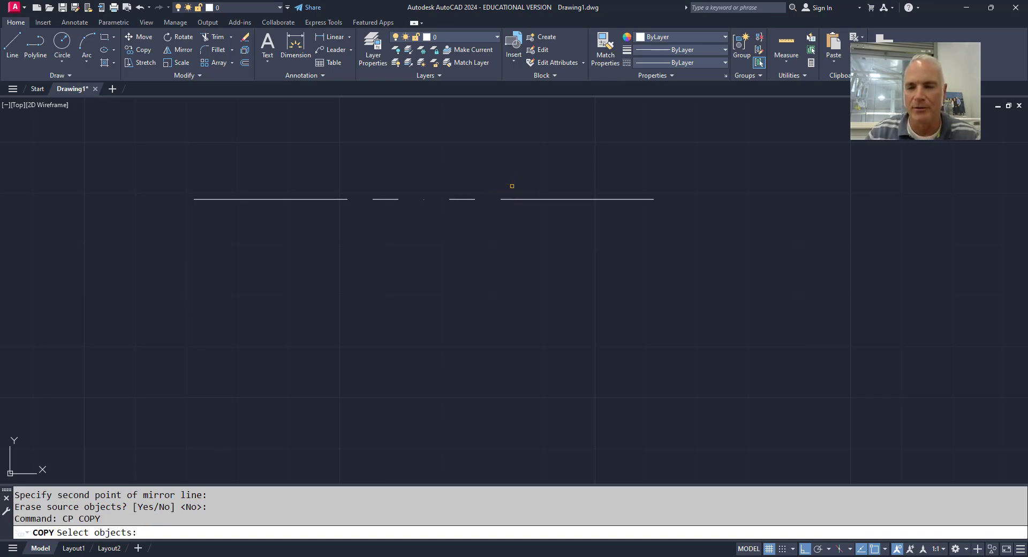
pyautogui.click(776, 269)
pyautogui.click(362, 144)
pyautogui.press('Return')
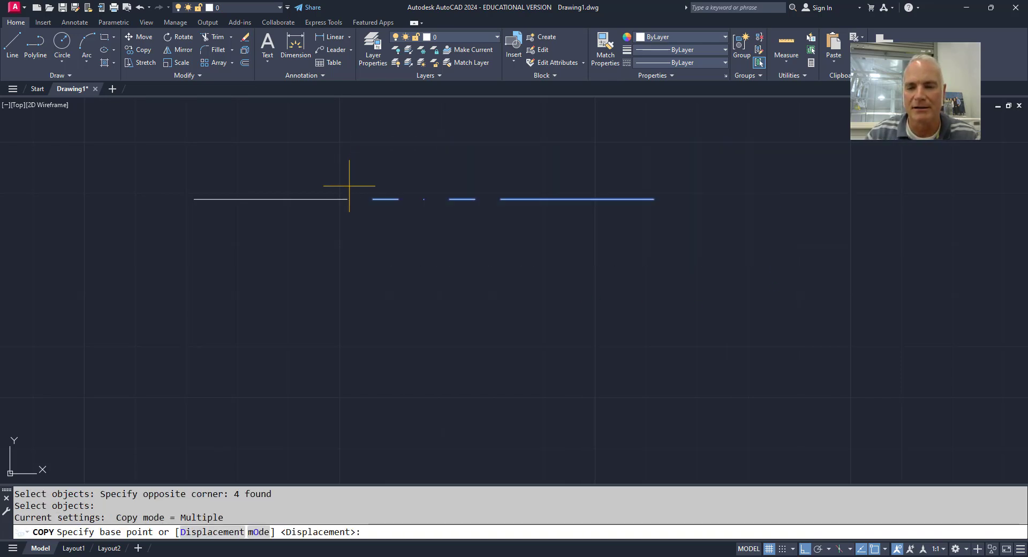
pyautogui.click(348, 199)
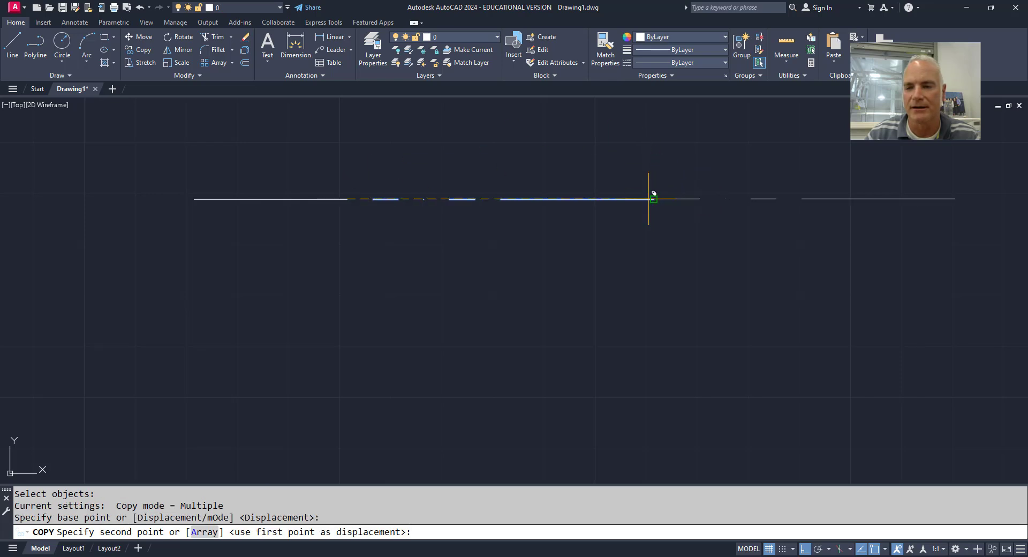
pyautogui.moveTo(705, 212); pyautogui.dragTo(420, 216, button='middle')
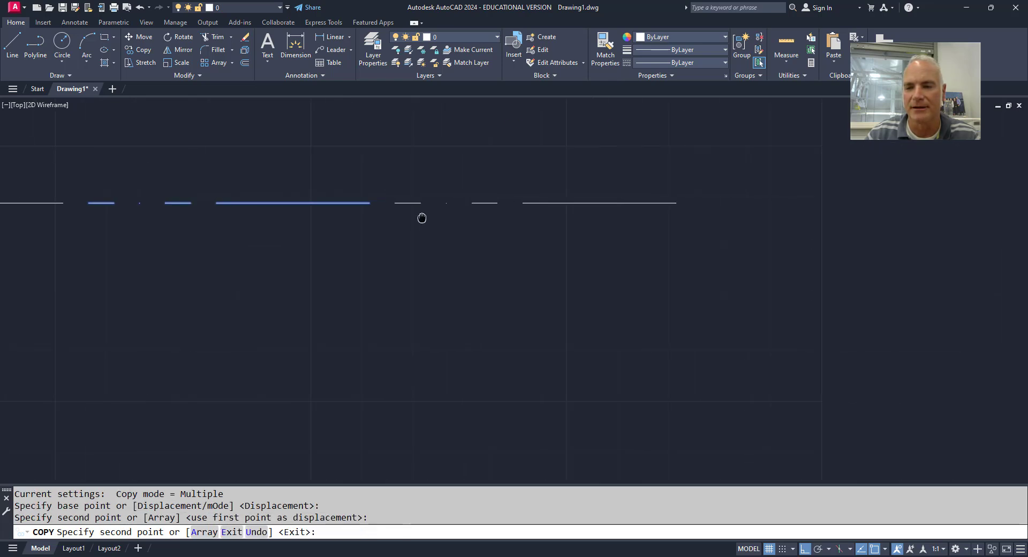
pyautogui.click(676, 202)
pyautogui.press('Return')
pyautogui.scroll(-4, 643, 255)
pyautogui.scroll(2, 581, 206)
pyautogui.moveTo(581, 207); pyautogui.dragTo(534, 239, button='middle')
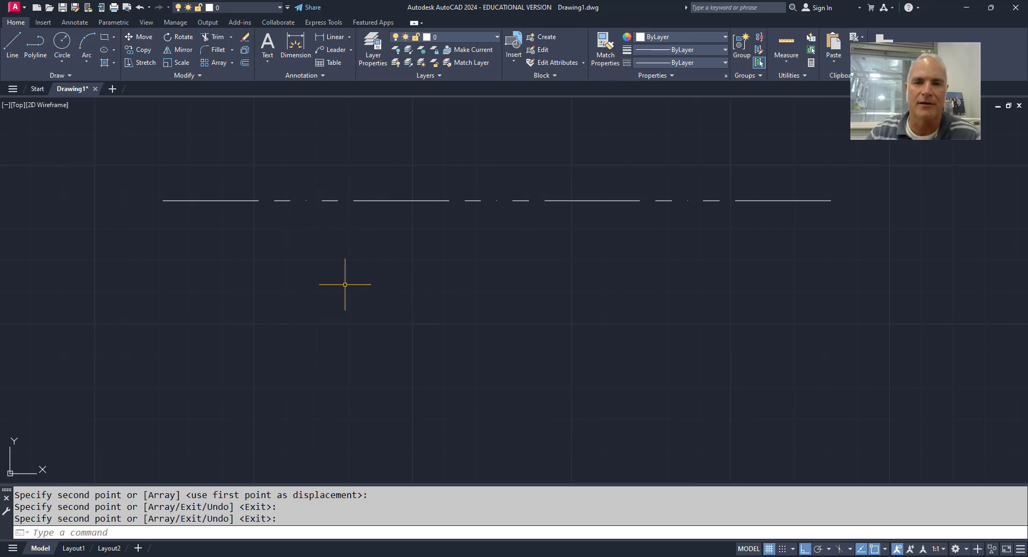
# Switch to Notepad and enter the comment line ";Sample Linetype for demonstration purposes" in the blank file.
pyautogui.press('ctrl')
pyautogui.press('ctrl')
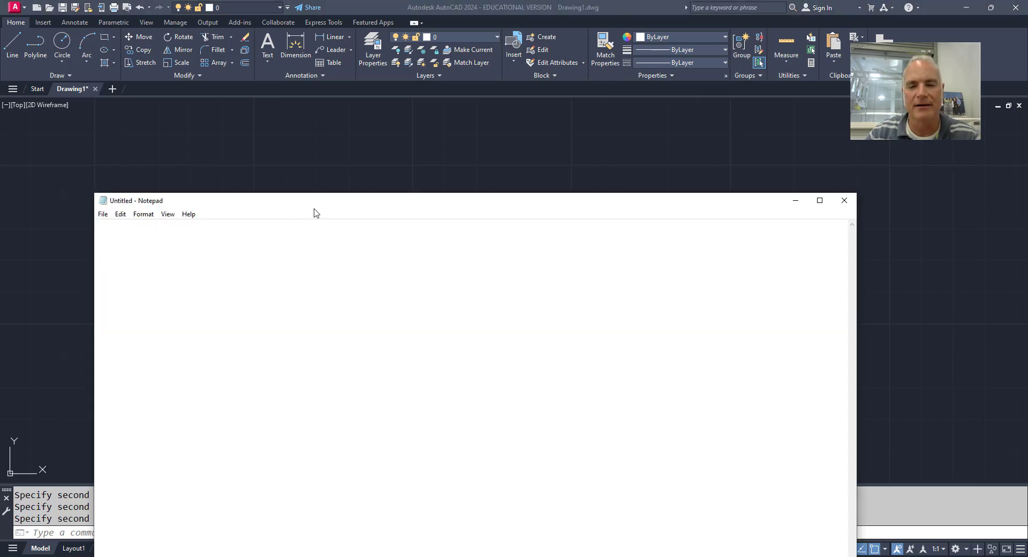
pyautogui.moveTo(317, 205); pyautogui.dragTo(332, 135)
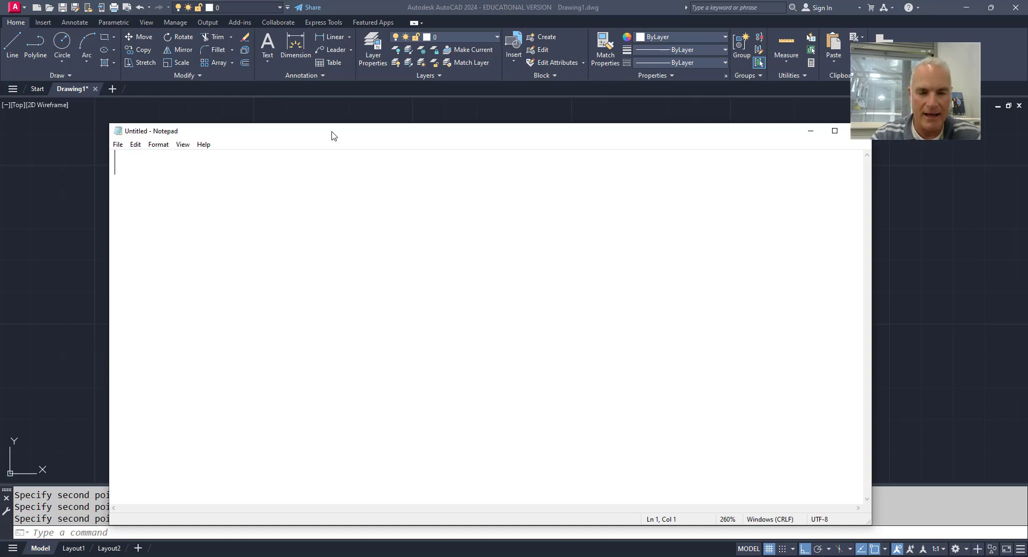
pyautogui.write(';')
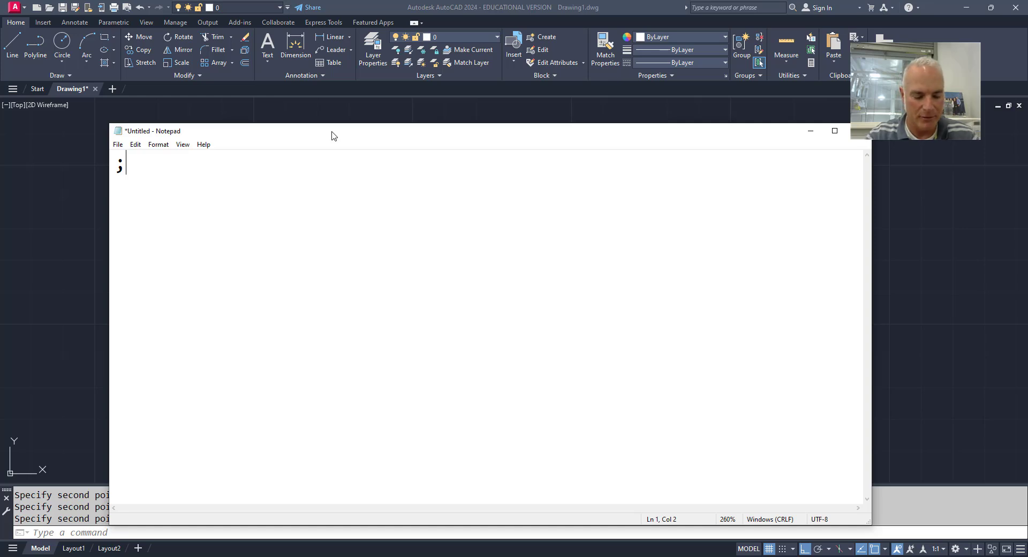
pyautogui.write('Sample ')
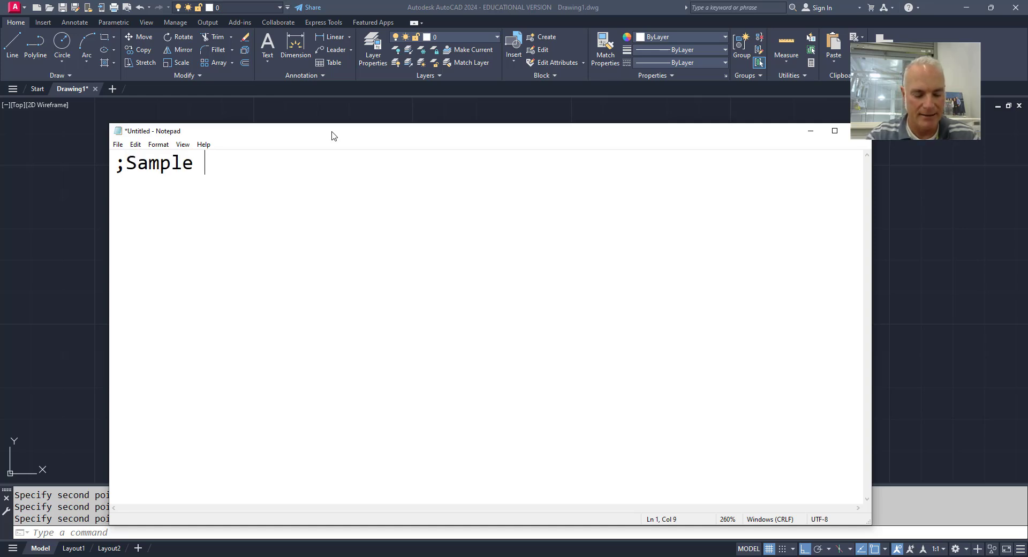
pyautogui.write('Linetype')
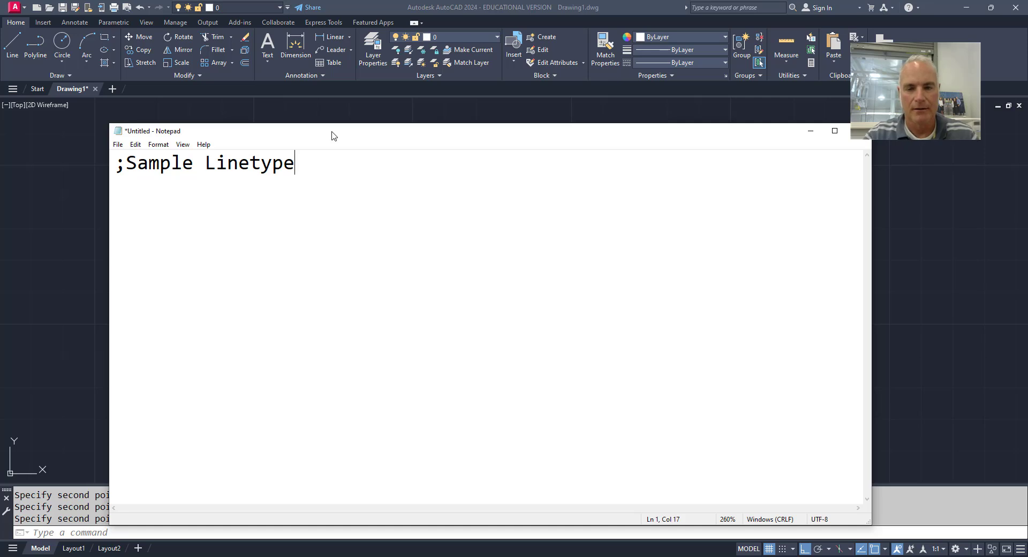
pyautogui.write(' for')
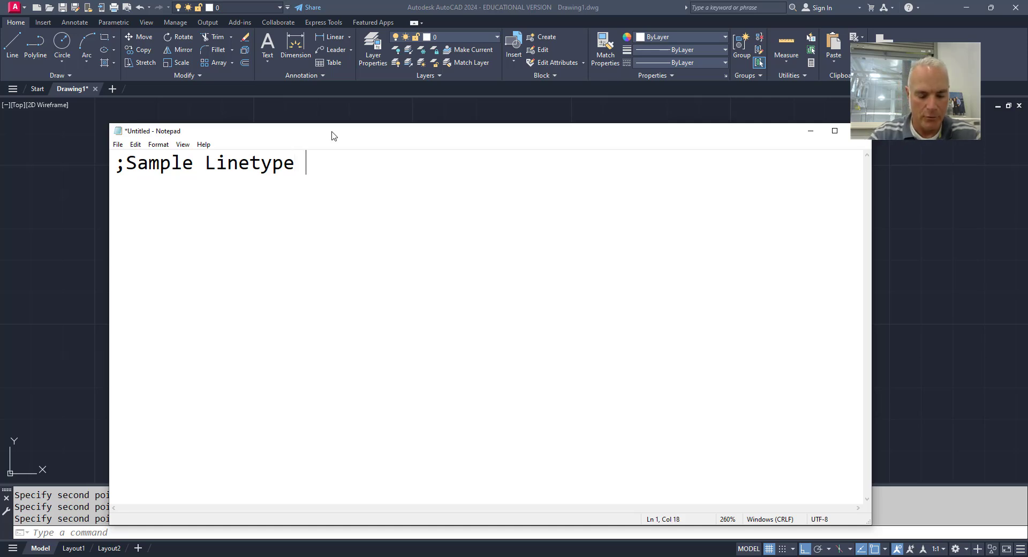
pyautogui.write(' demon')
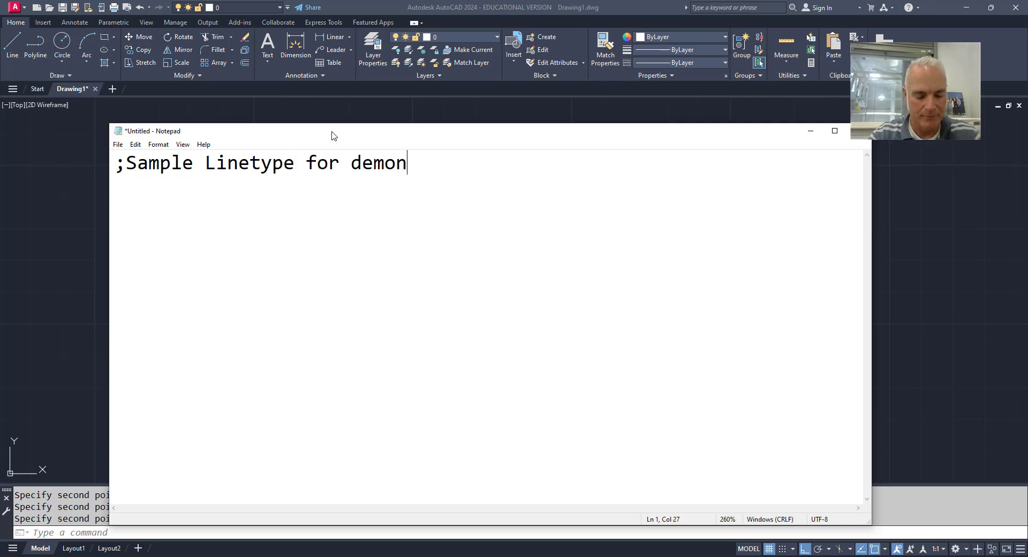
pyautogui.write('stration ')
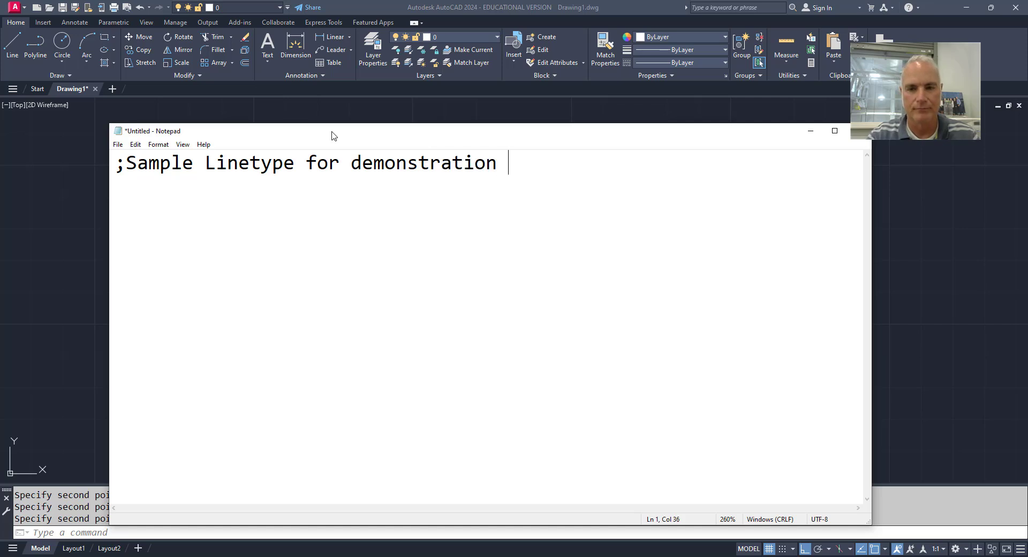
pyautogui.write('purposes')
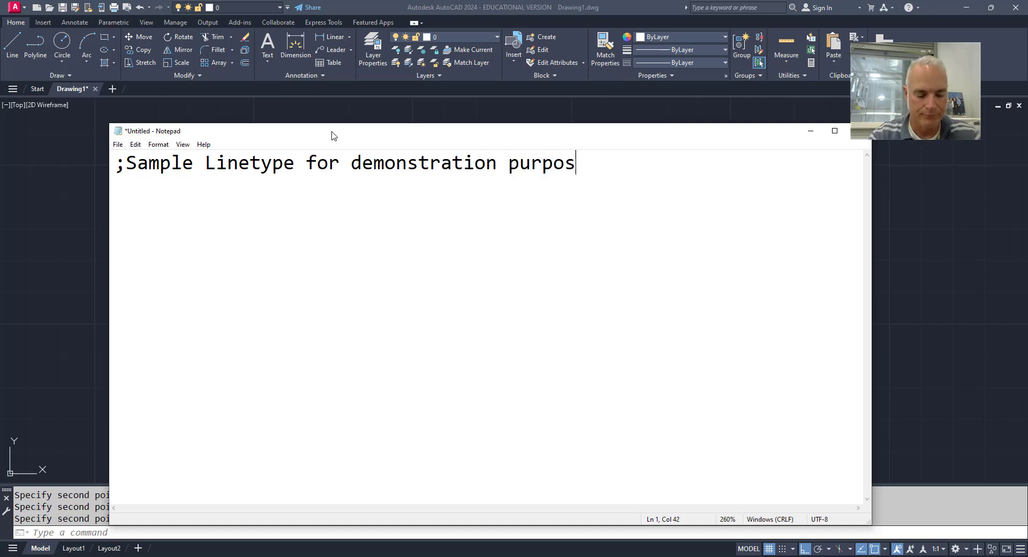
# Leave a blank line below the comment and begin the linetype header with "*FIRSTLINE,Firstline ".
pyautogui.press('Return')
pyautogui.press('Return')
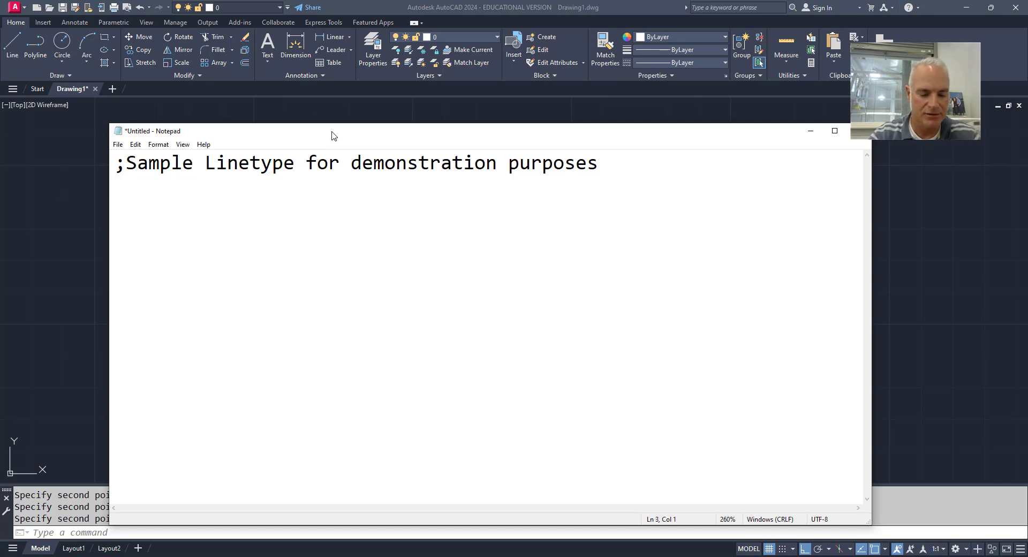
pyautogui.write('*')
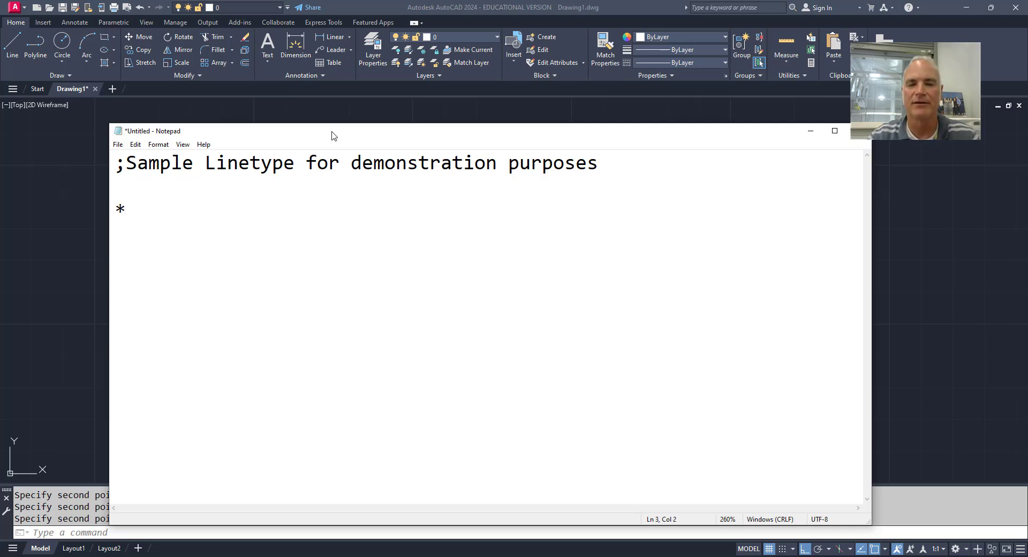
pyautogui.write('FIRSTLINE')
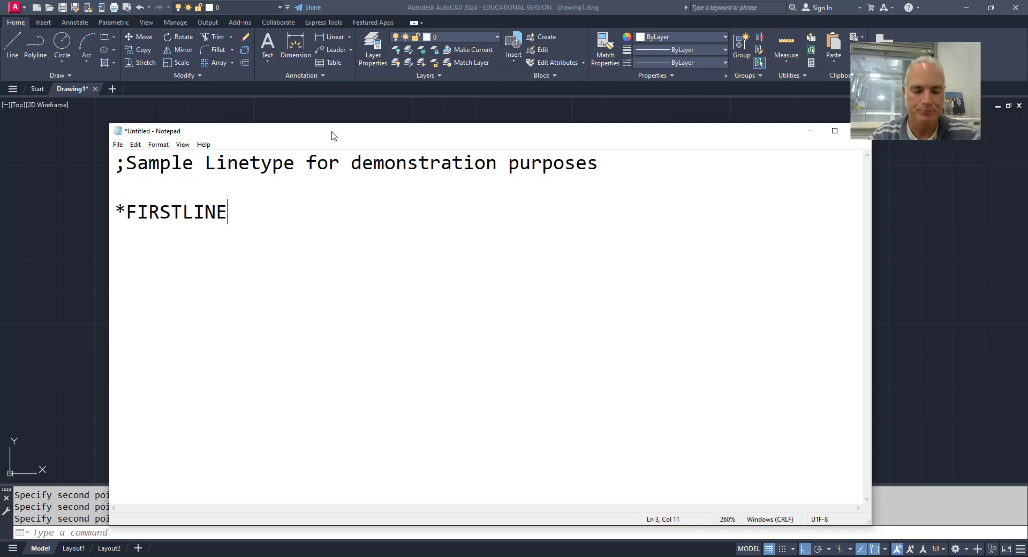
pyautogui.write(',')
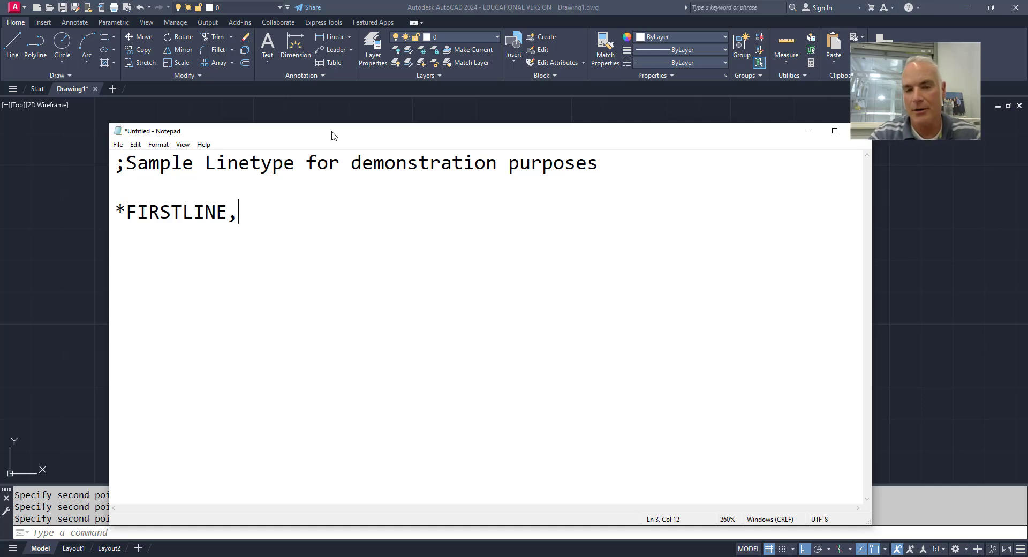
pyautogui.write('Firs')
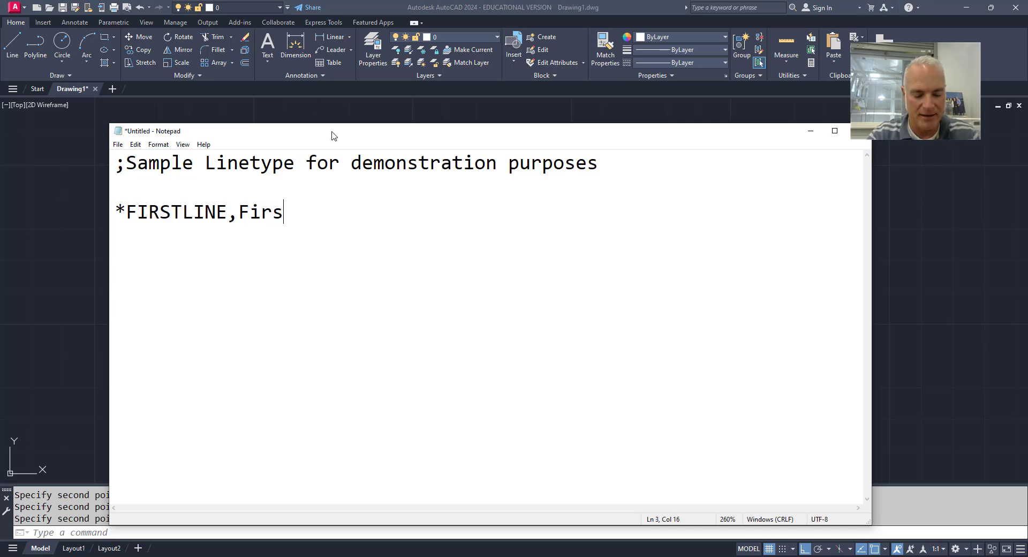
pyautogui.write('tlin')
pyautogui.press('BackSpace')
pyautogui.write('in')
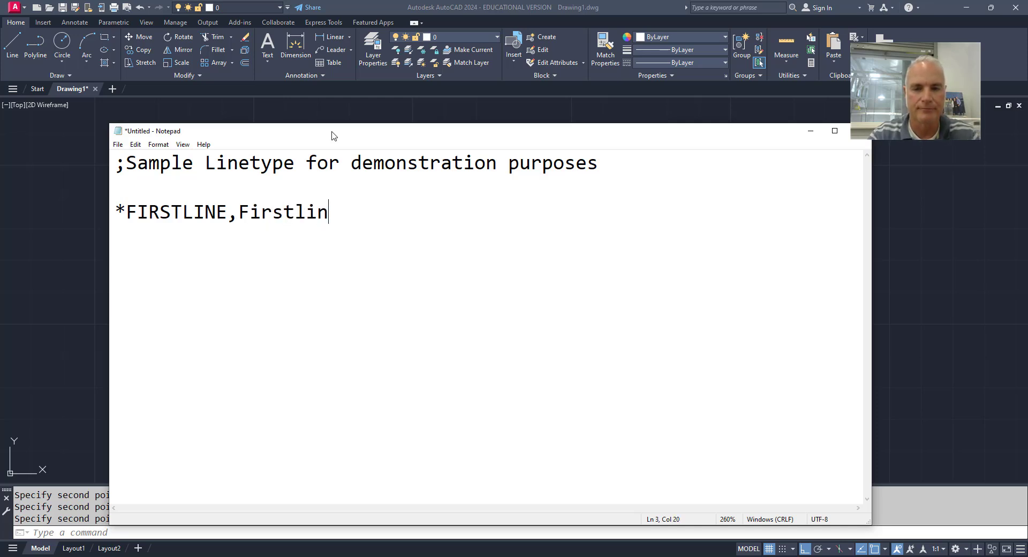
pyautogui.write('e ')
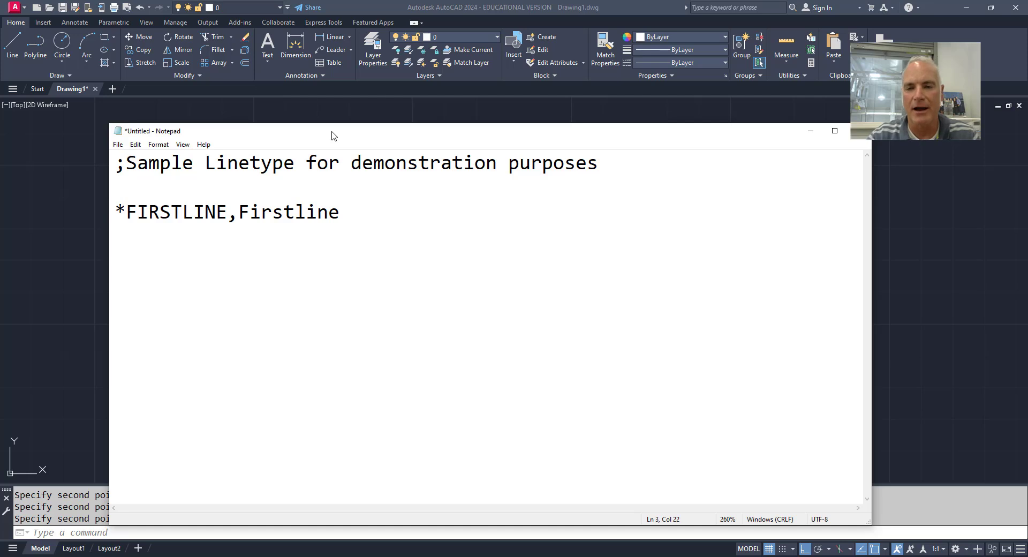
# Complete the header's description with the text preview of the pattern "____ _ . _ ____ _ . _ ____".
pyautogui.write('__')
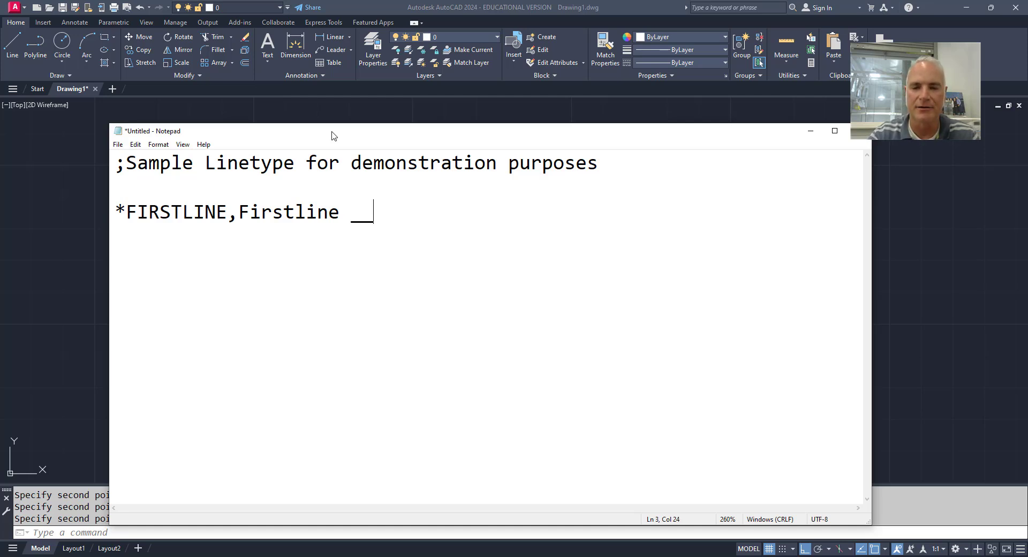
pyautogui.write('__ _ ')
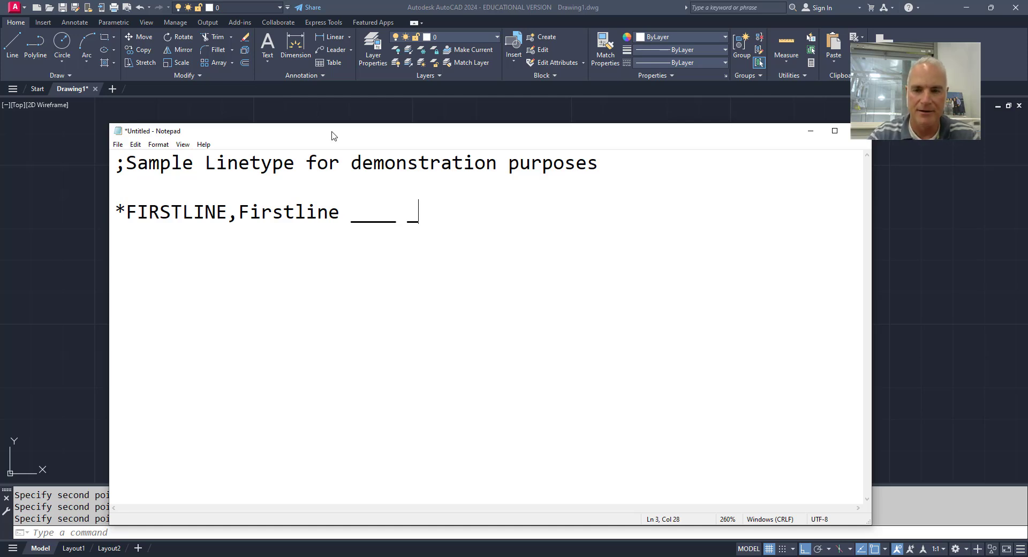
pyautogui.write('. ')
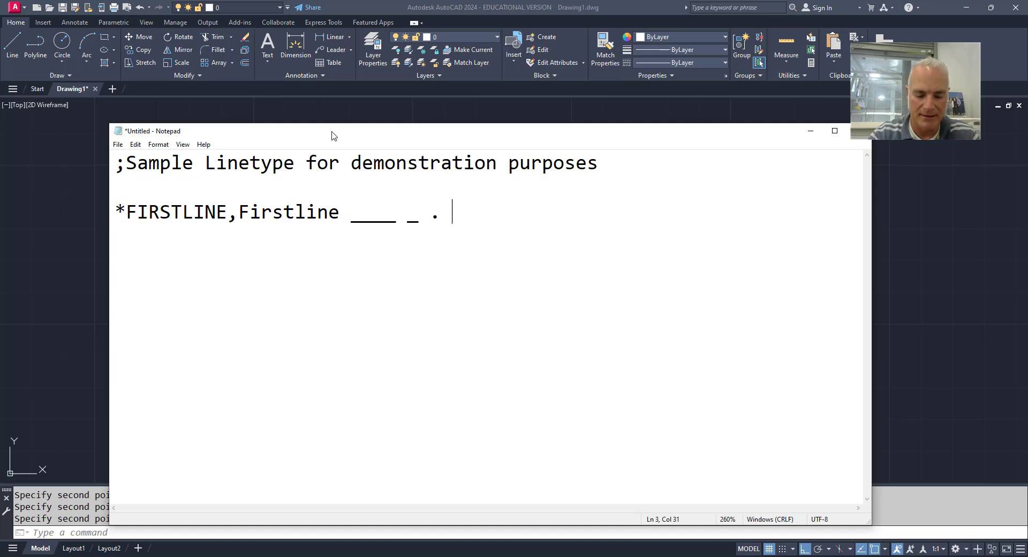
pyautogui.write('_ ____')
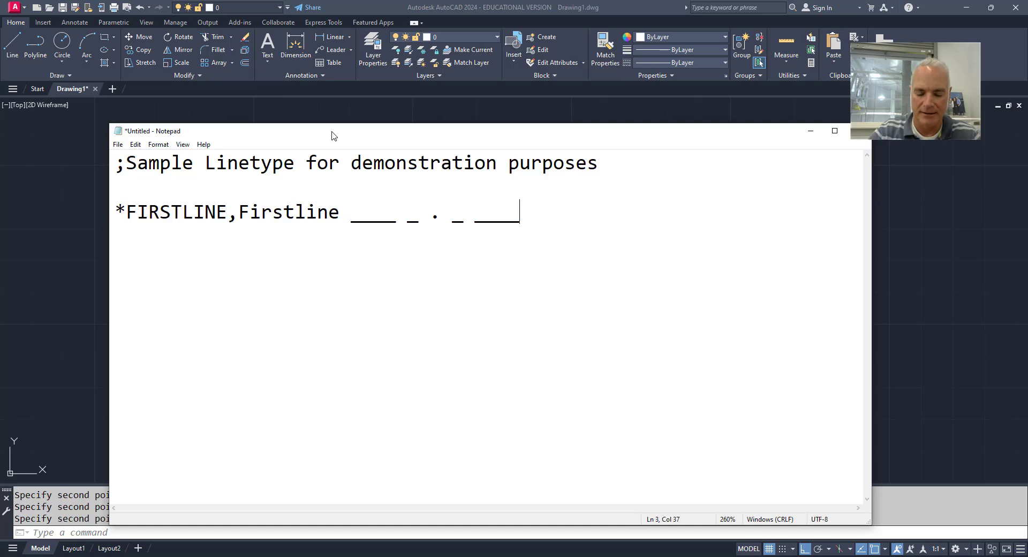
pyautogui.write(' _ ')
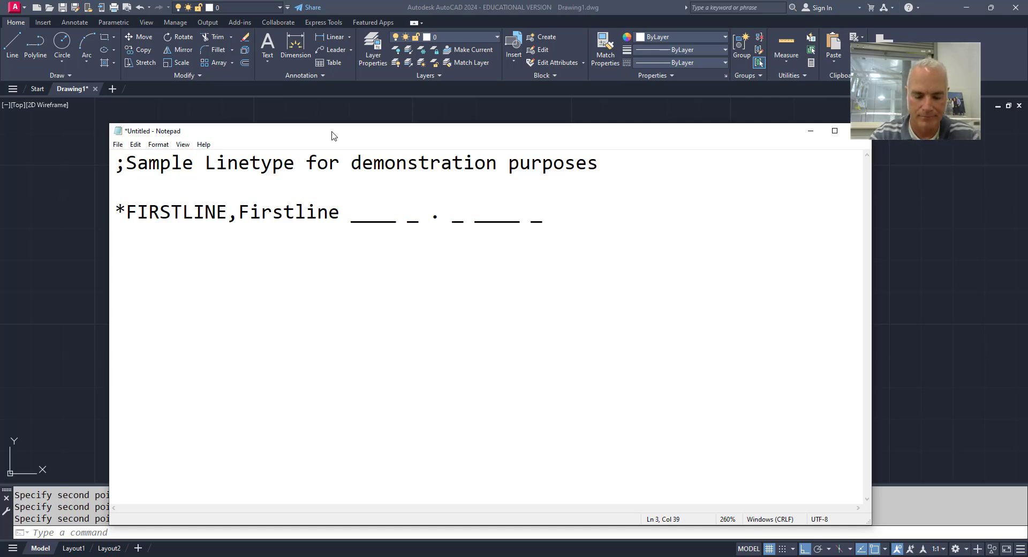
pyautogui.write('. ')
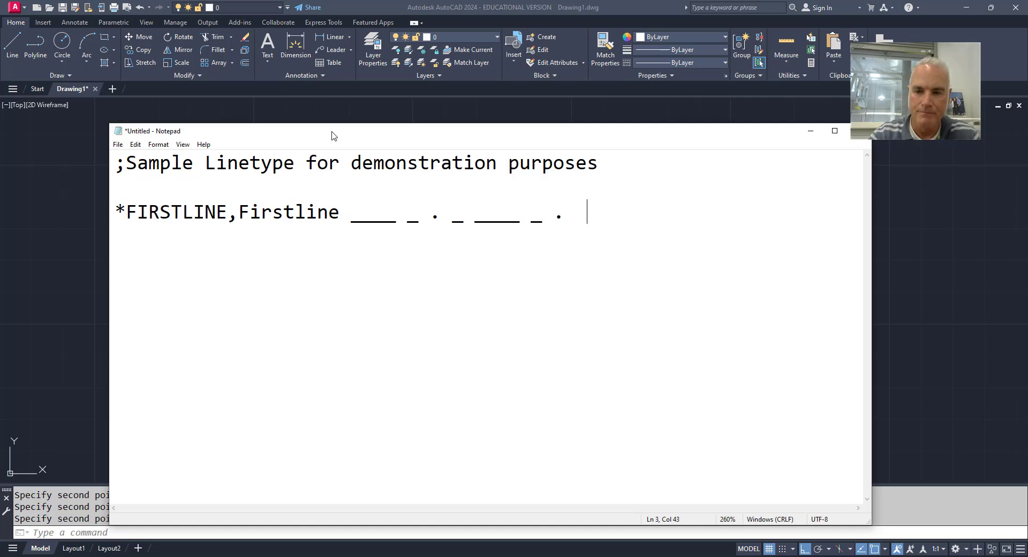
pyautogui.write('_')
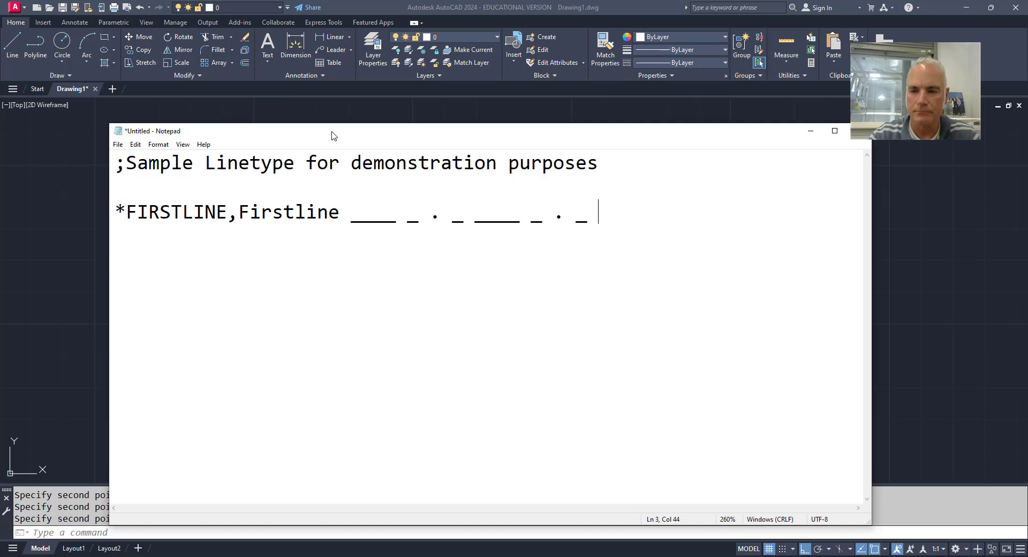
pyautogui.write(' ____')
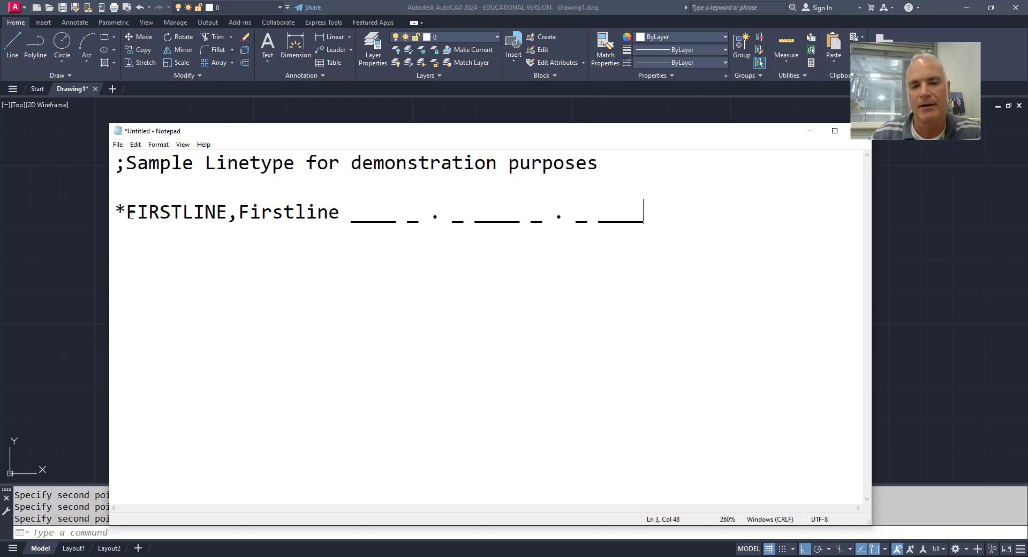
pyautogui.moveTo(131, 214); pyautogui.dragTo(645, 218)
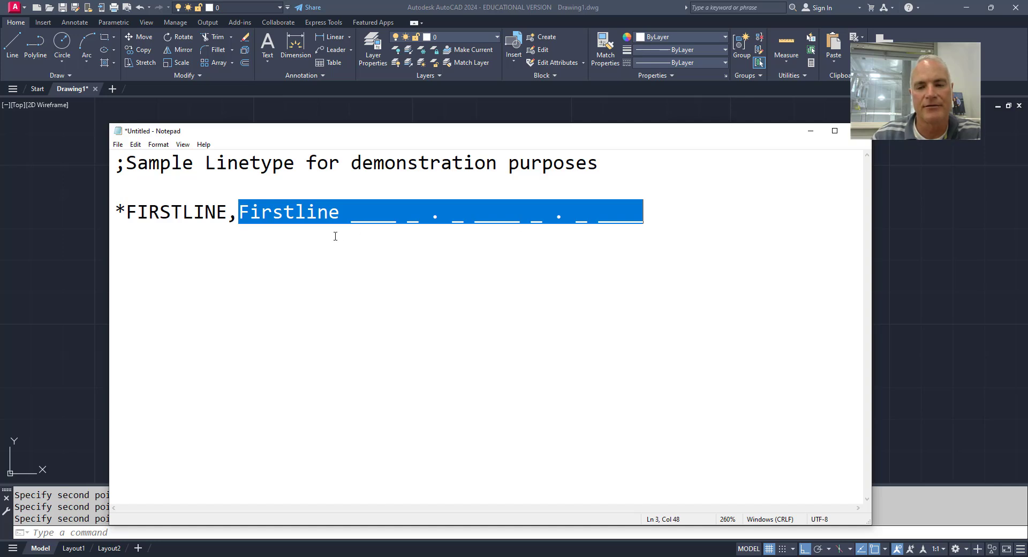
pyautogui.click(653, 214)
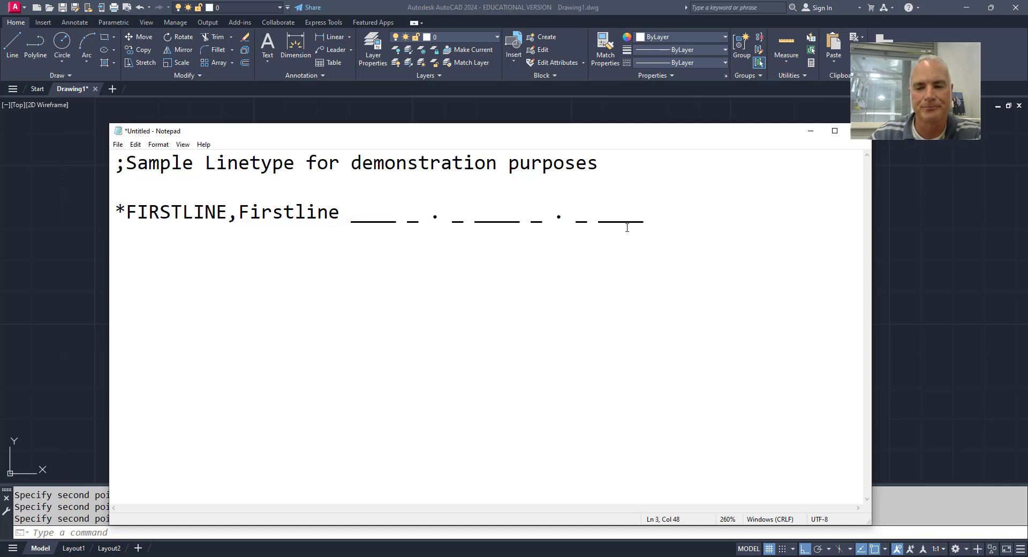
# Start the pattern definition on the line below the header with "A,1.5,-.25,.25,-.25," for the long dash, short dash and gaps.
pyautogui.press('Return')
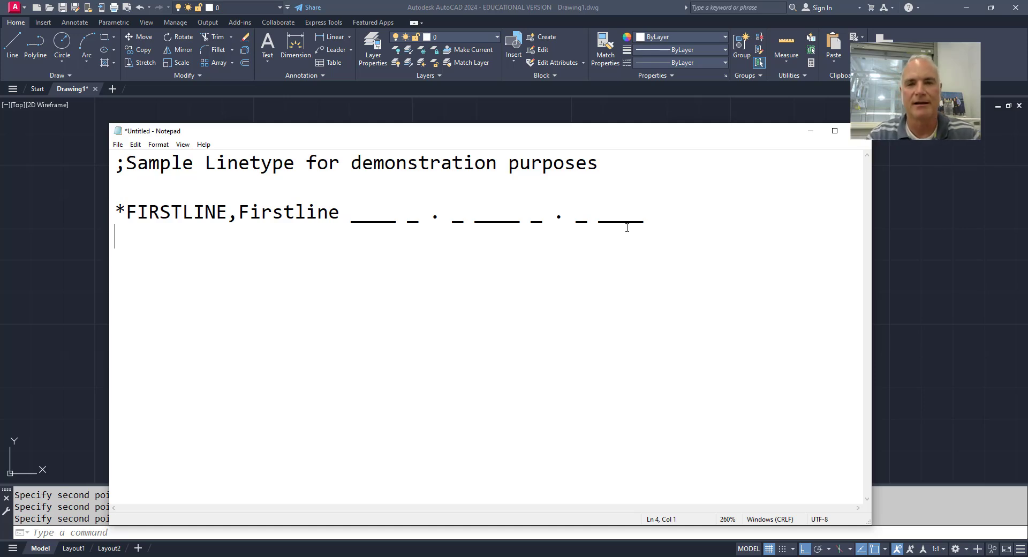
pyautogui.write('A')
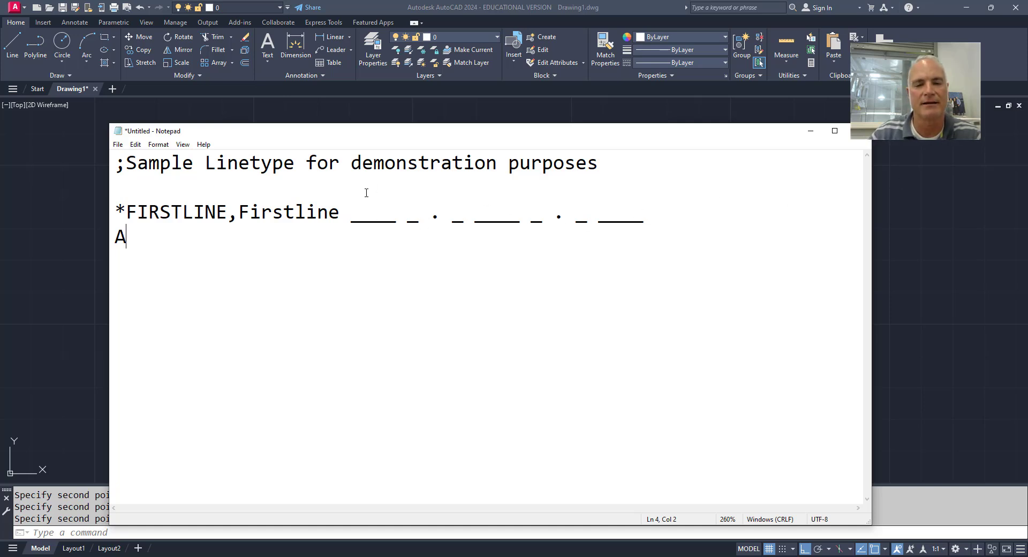
pyautogui.write(',')
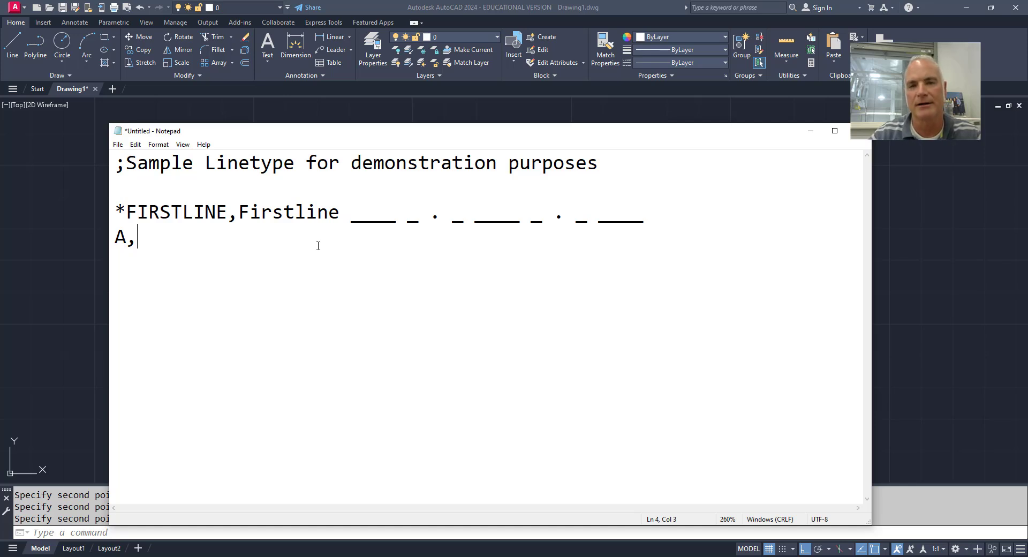
pyautogui.write('1.5')
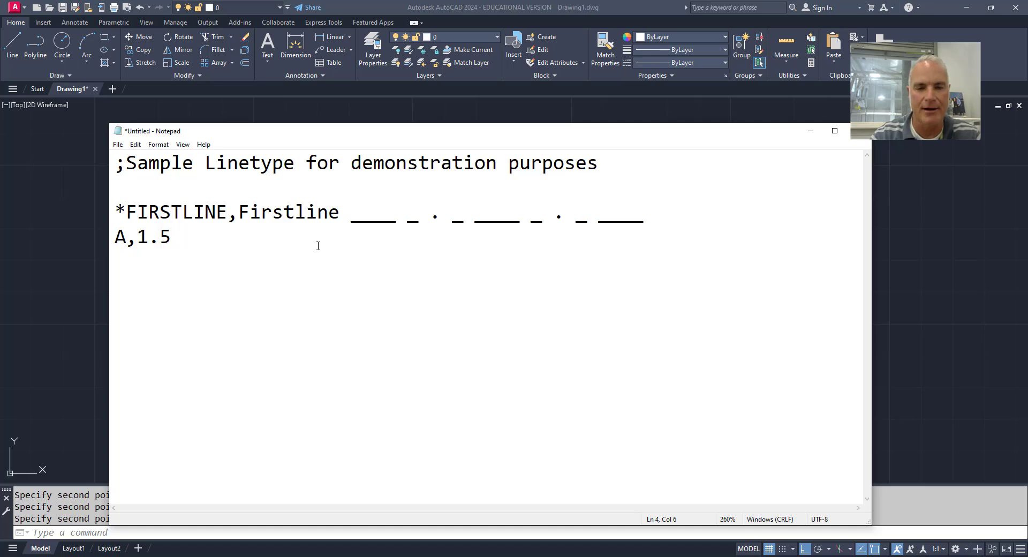
pyautogui.write(',')
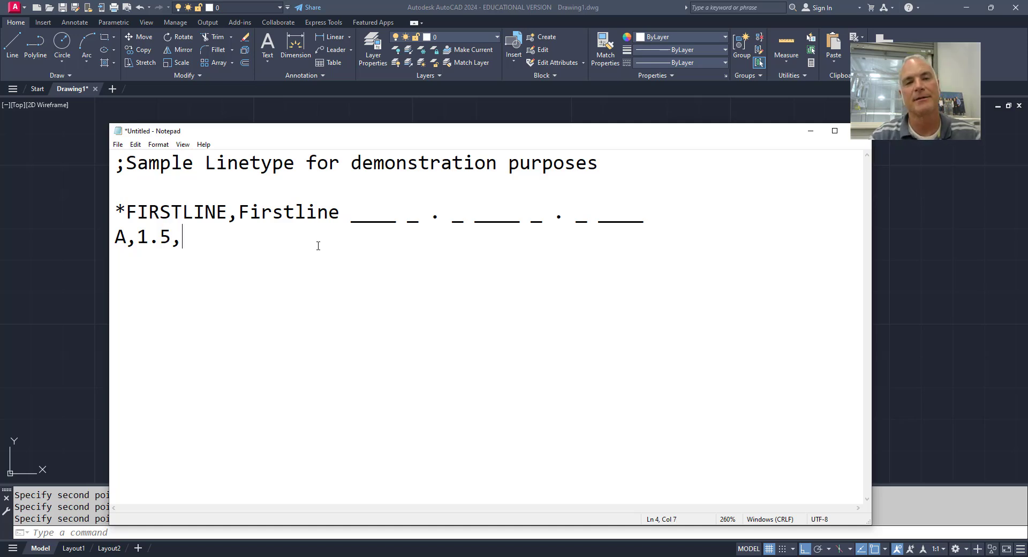
pyautogui.write('-.25,')
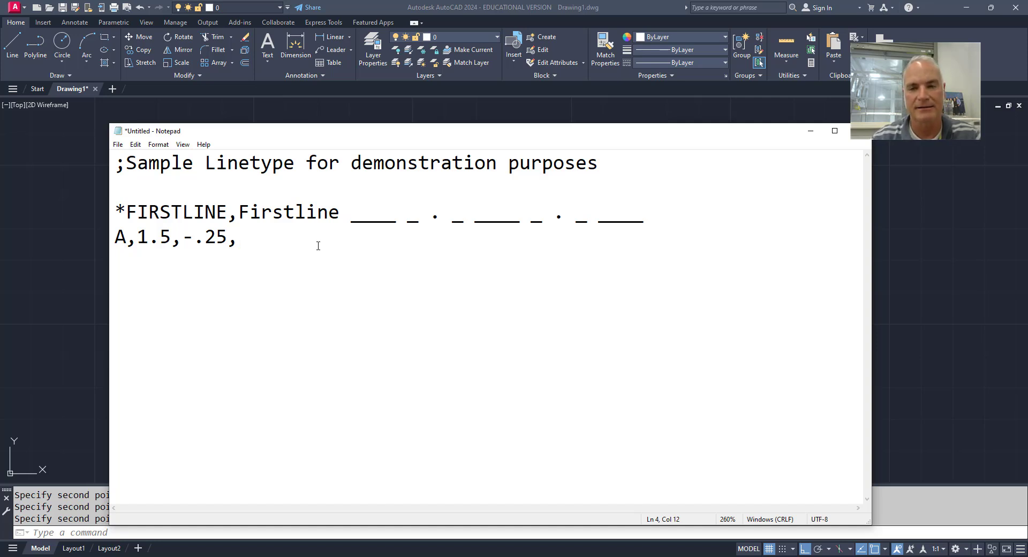
pyautogui.write('.25')
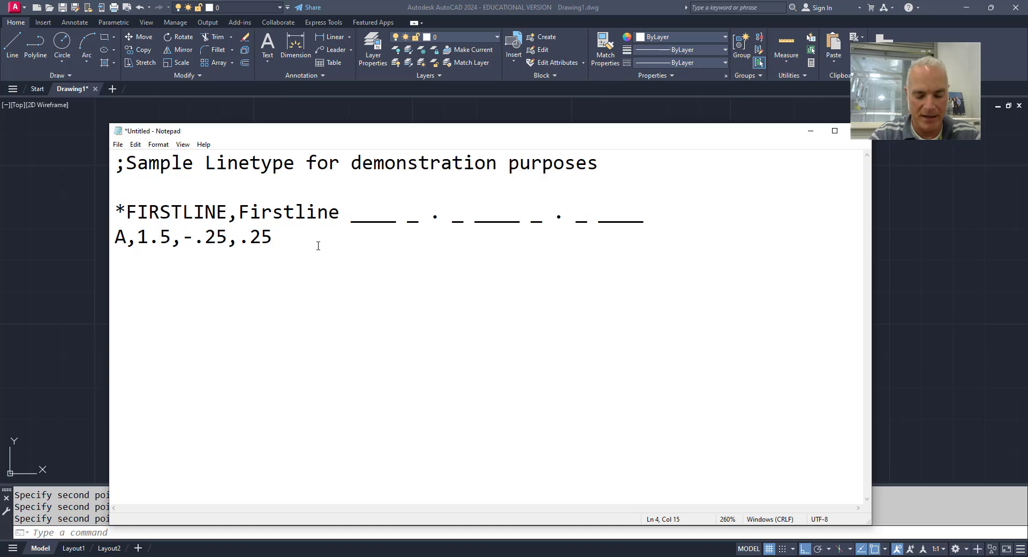
pyautogui.write(',')
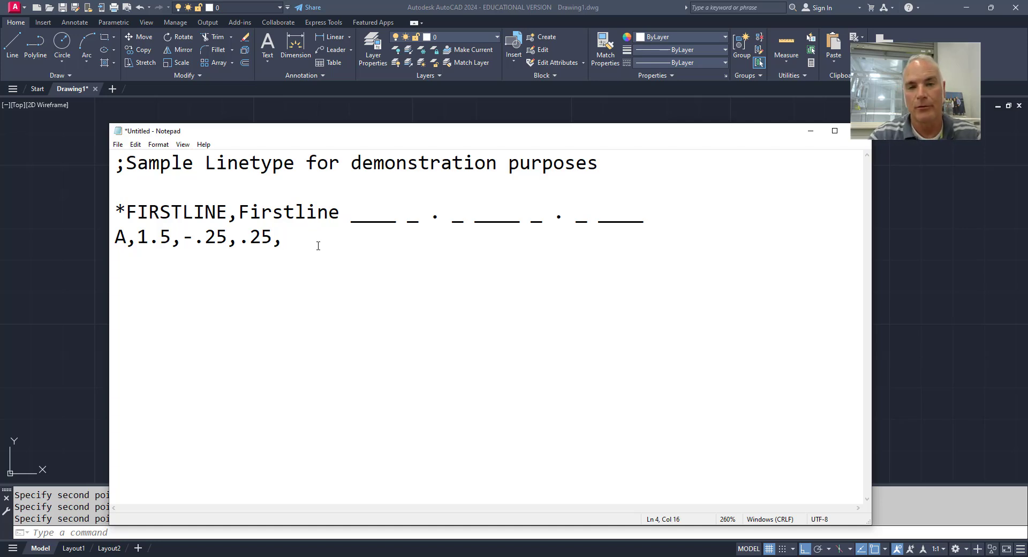
pyautogui.write('-.25')
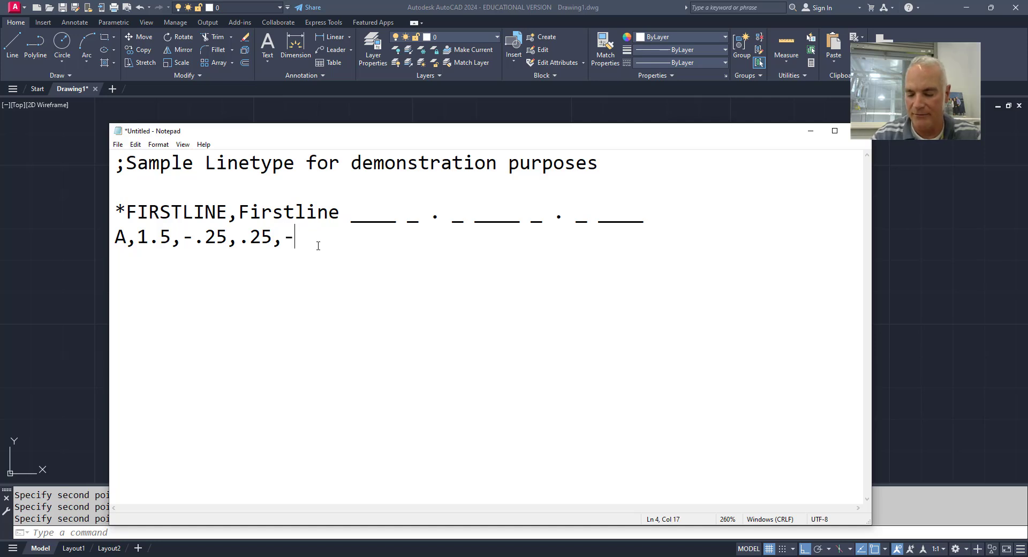
pyautogui.write(',')
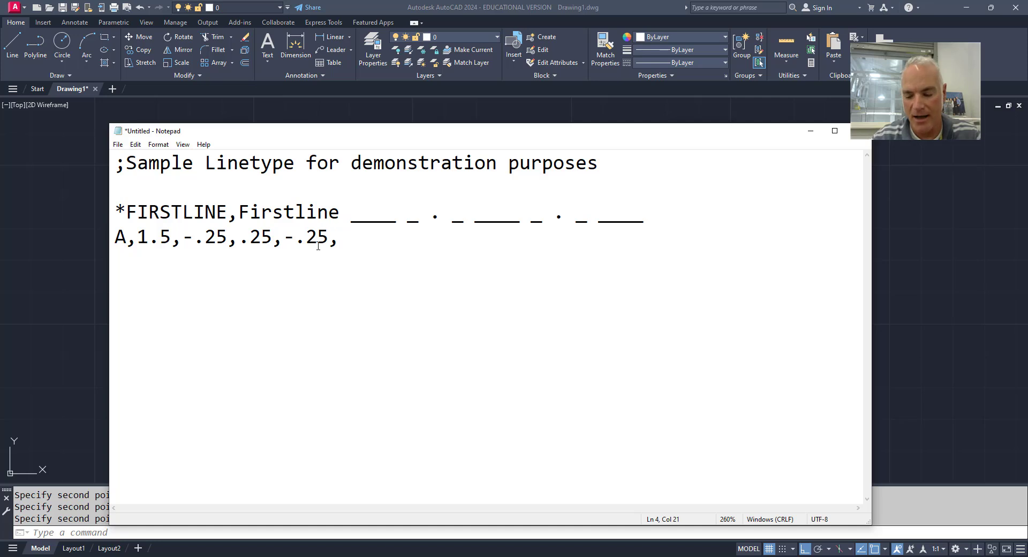
# Finish the pattern definition with the dot, second short dash and gaps as "0,-.25,.25,-.25", and end the line.
pyautogui.write('0')
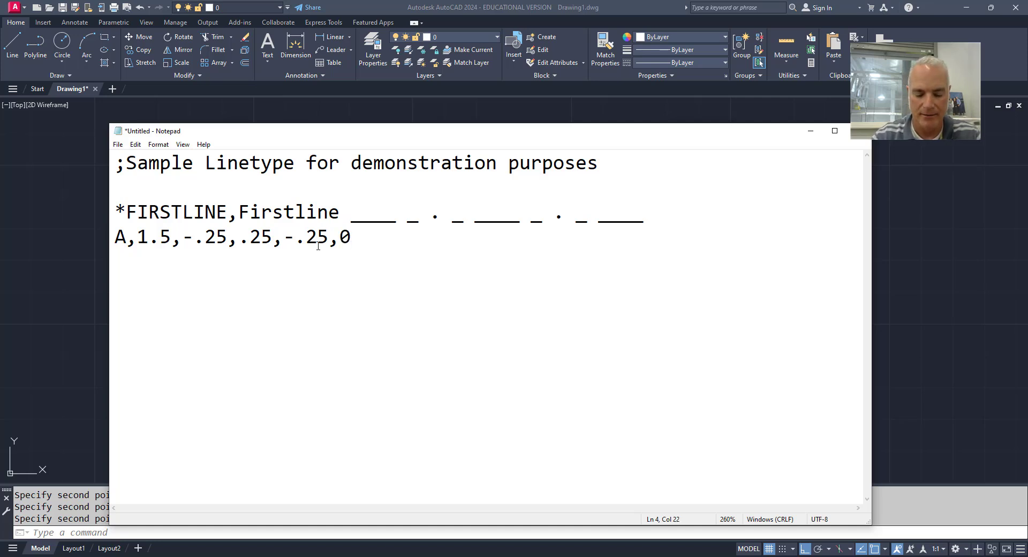
pyautogui.write(',')
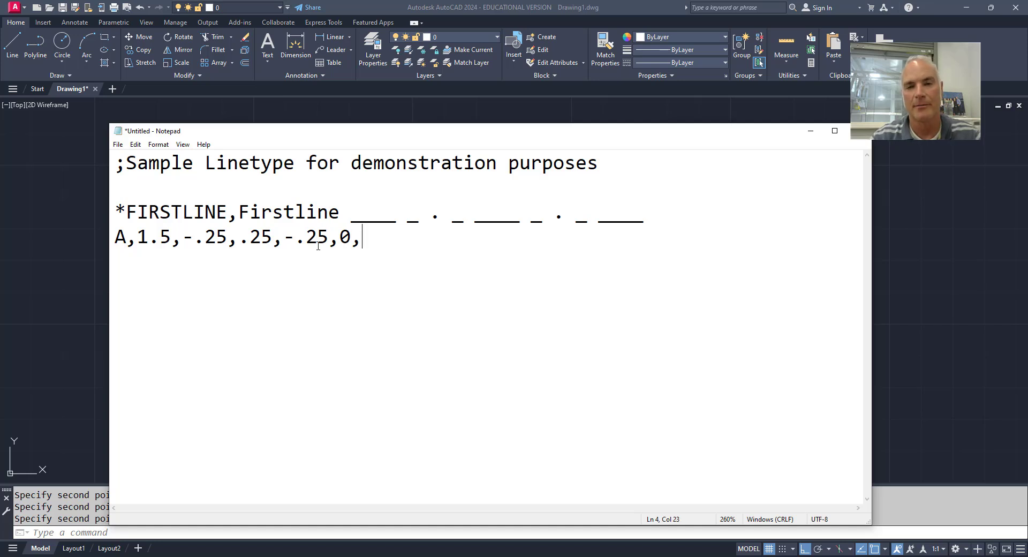
pyautogui.write('-.25')
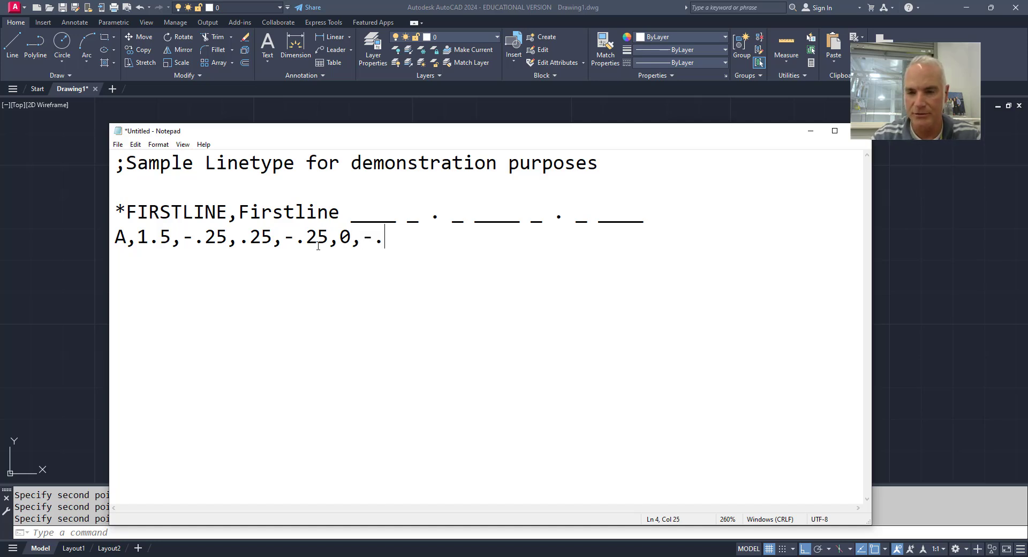
pyautogui.write(',')
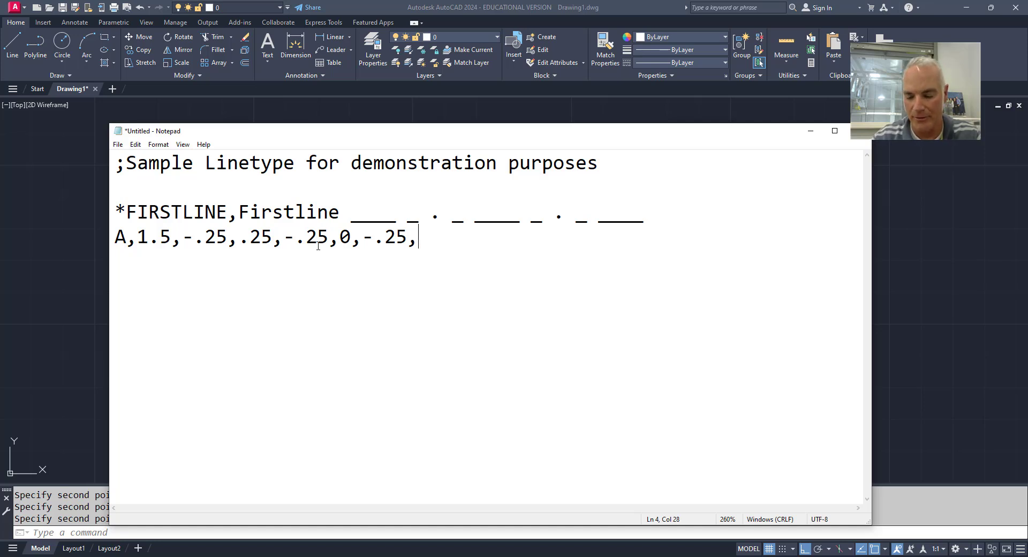
pyautogui.write('.25')
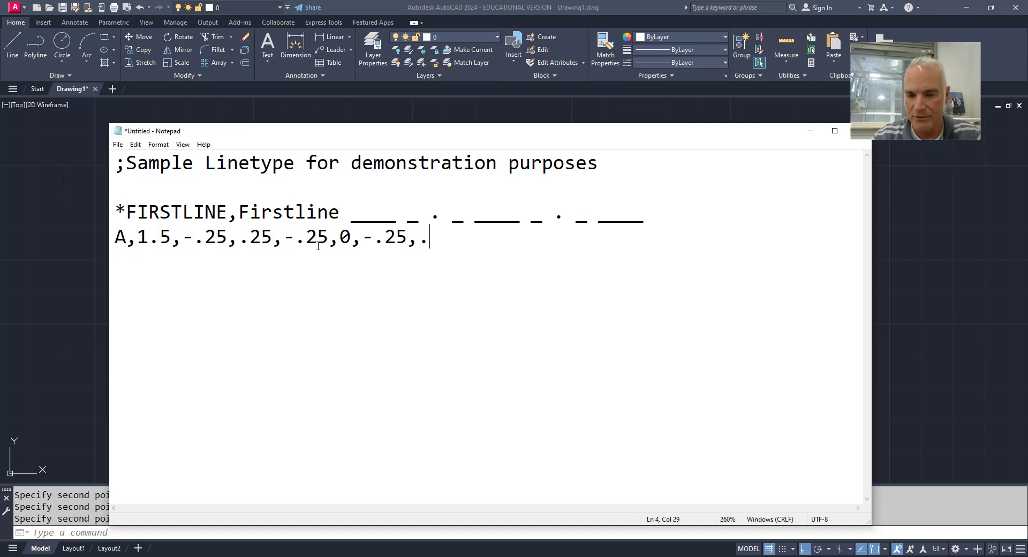
pyautogui.write(',')
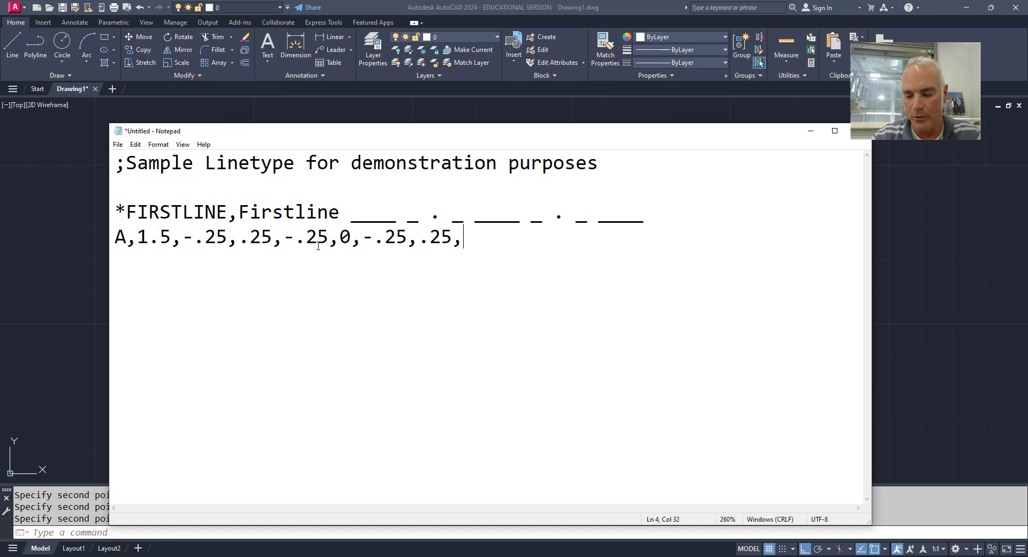
pyautogui.write('-.25')
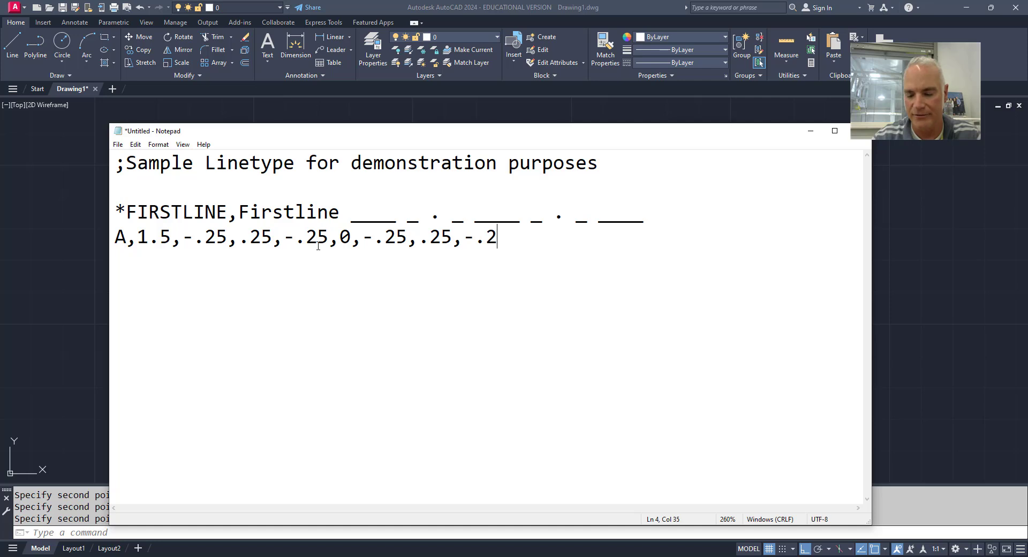
pyautogui.press('Return')
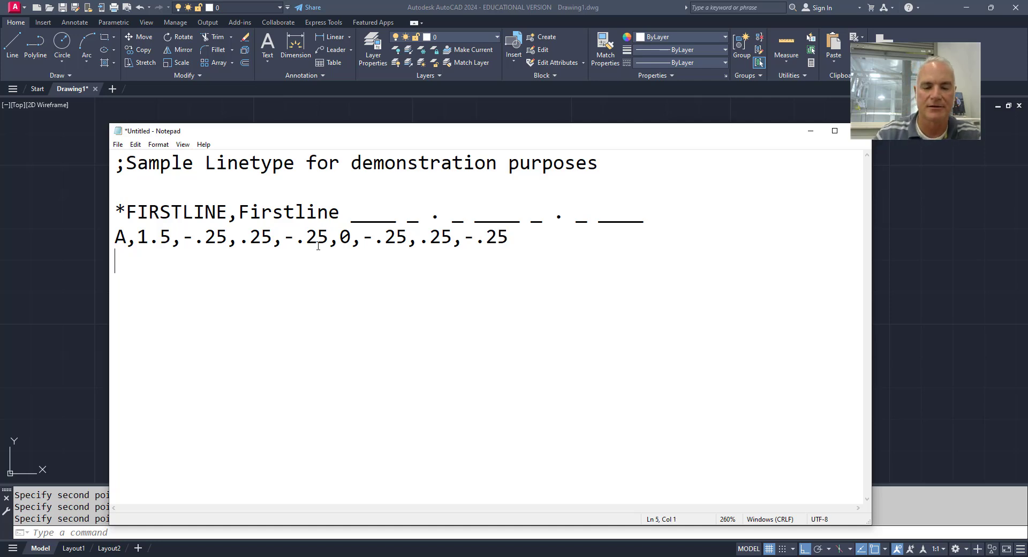
pyautogui.click(124, 261)
pyautogui.click(124, 261)
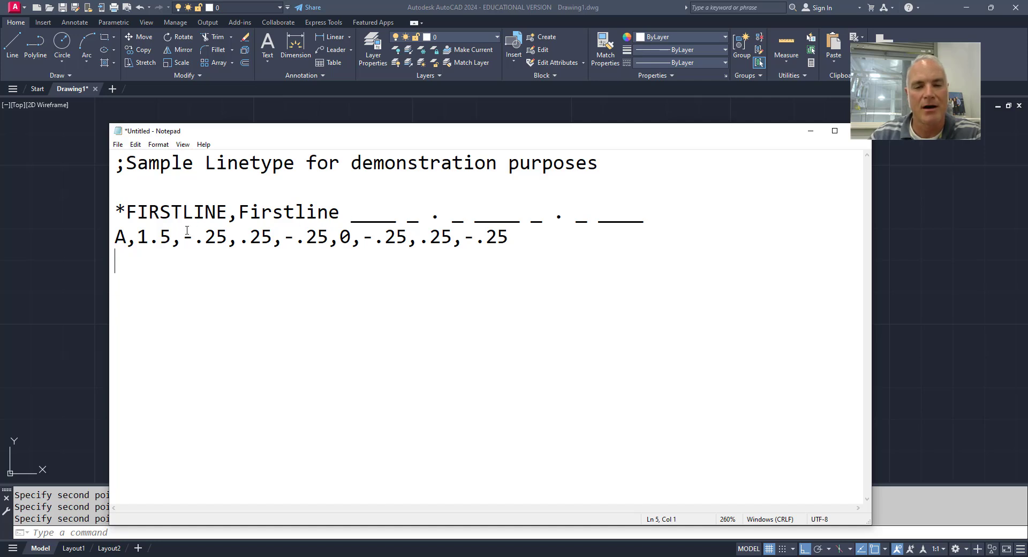
pyautogui.moveTo(466, 237); pyautogui.dragTo(509, 237)
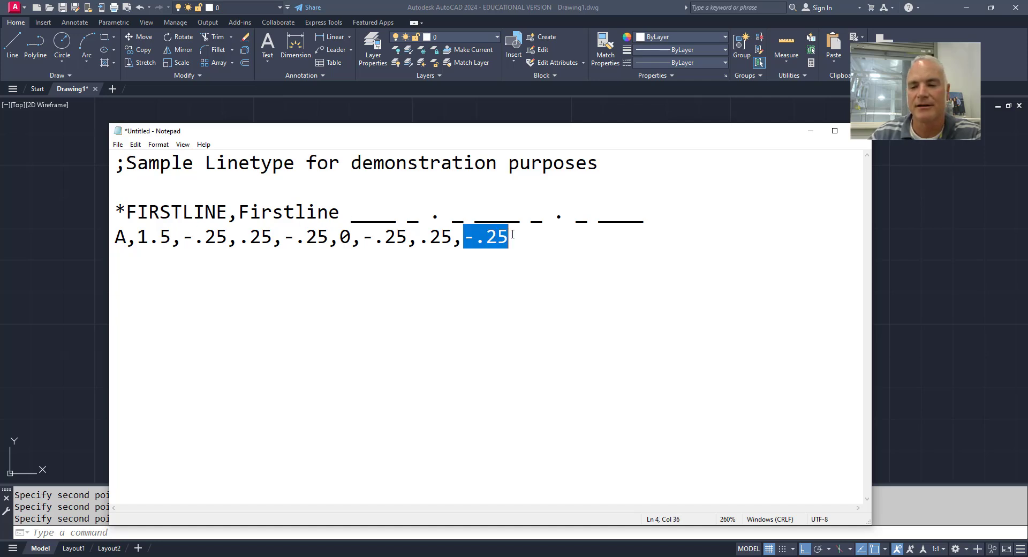
pyautogui.click(467, 218)
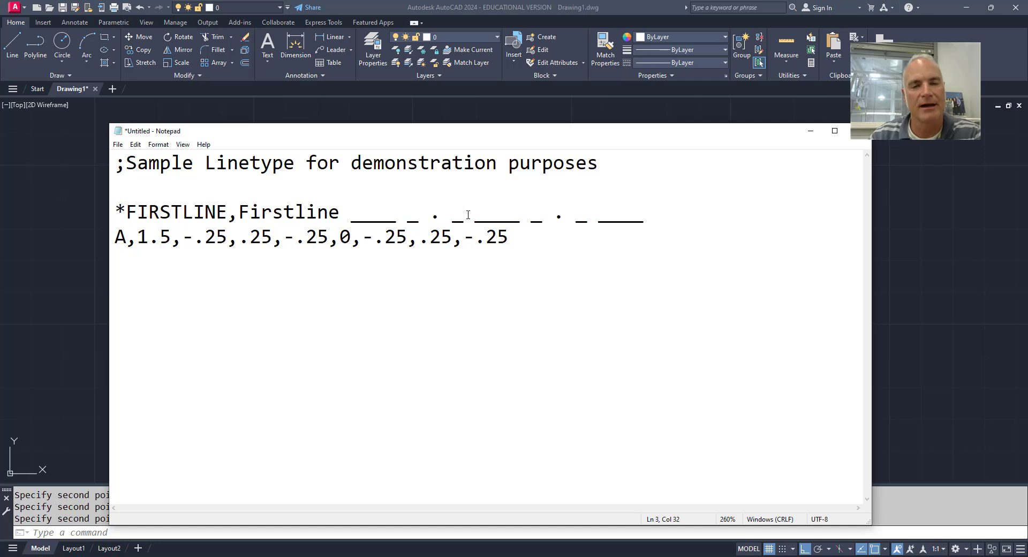
pyautogui.click(266, 265)
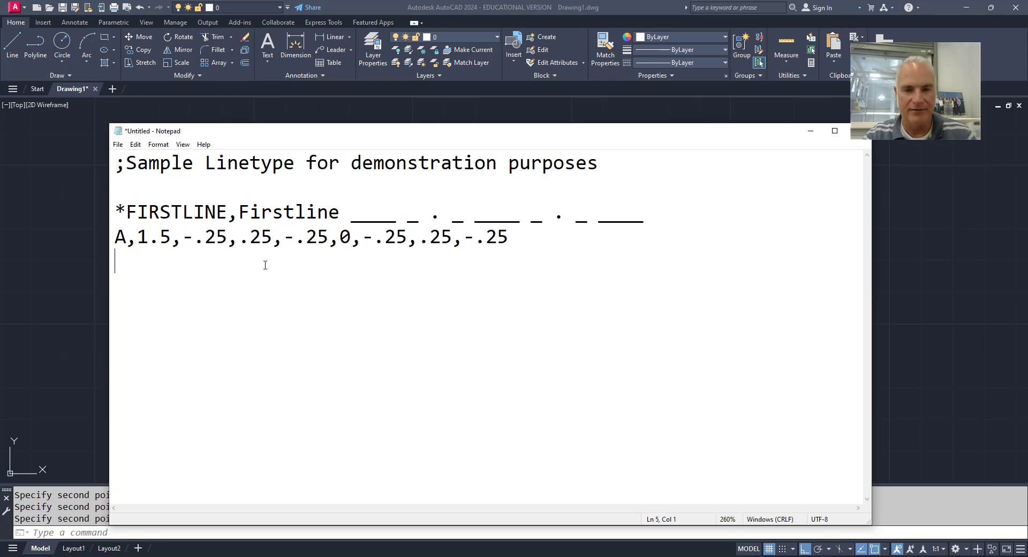
# Save the linetype definition in the Downloads folder as FIRSTLINE.lin, with All Files as the file type.
pyautogui.hotkey('ctrl', 's')
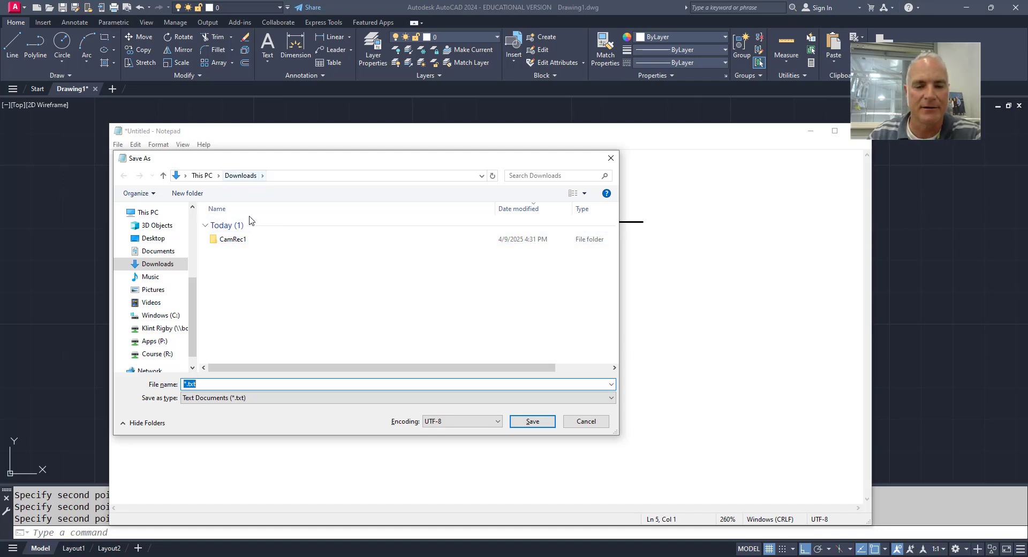
pyautogui.click(259, 398)
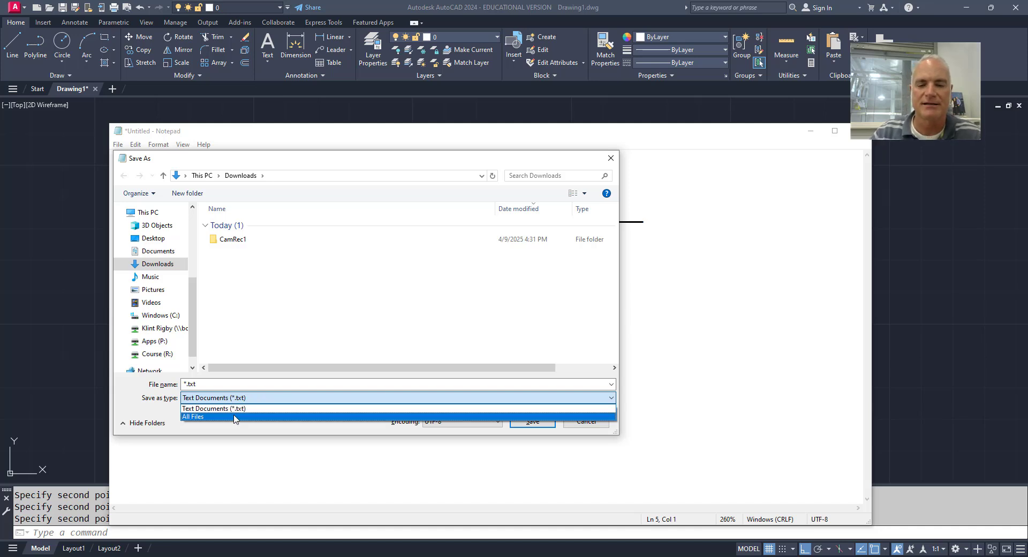
pyautogui.click(204, 416)
pyautogui.click(206, 384)
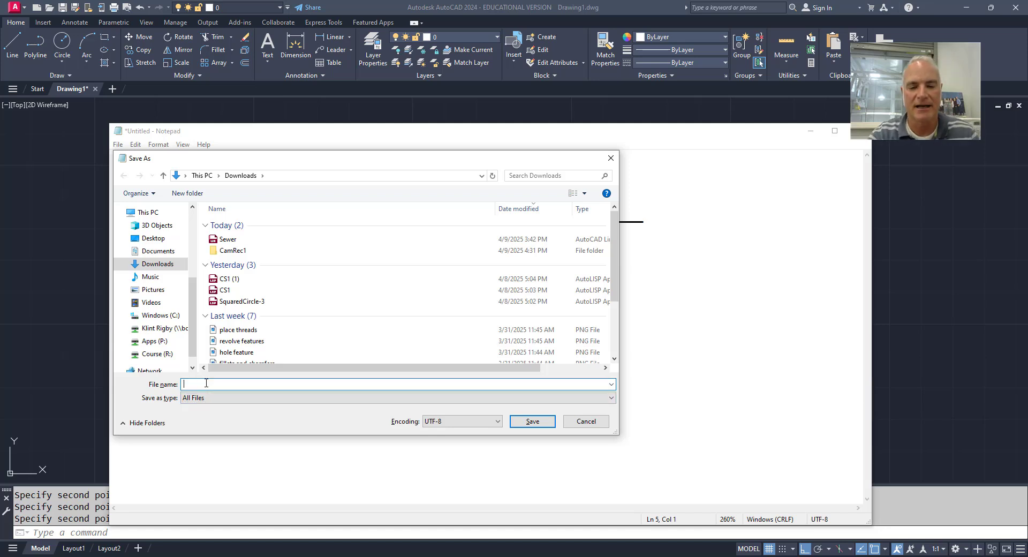
pyautogui.write('FIRSTLIN')
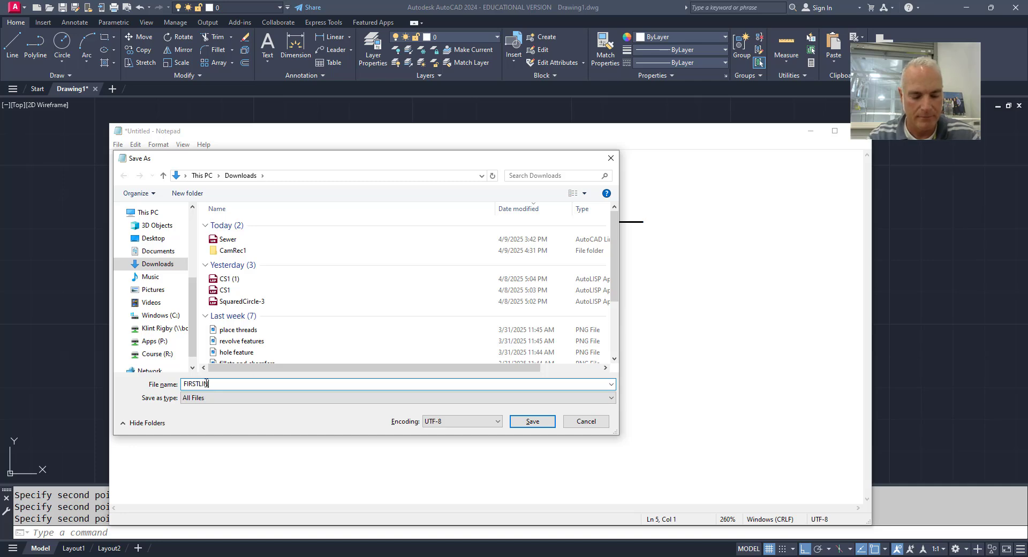
pyautogui.write('E.lin')
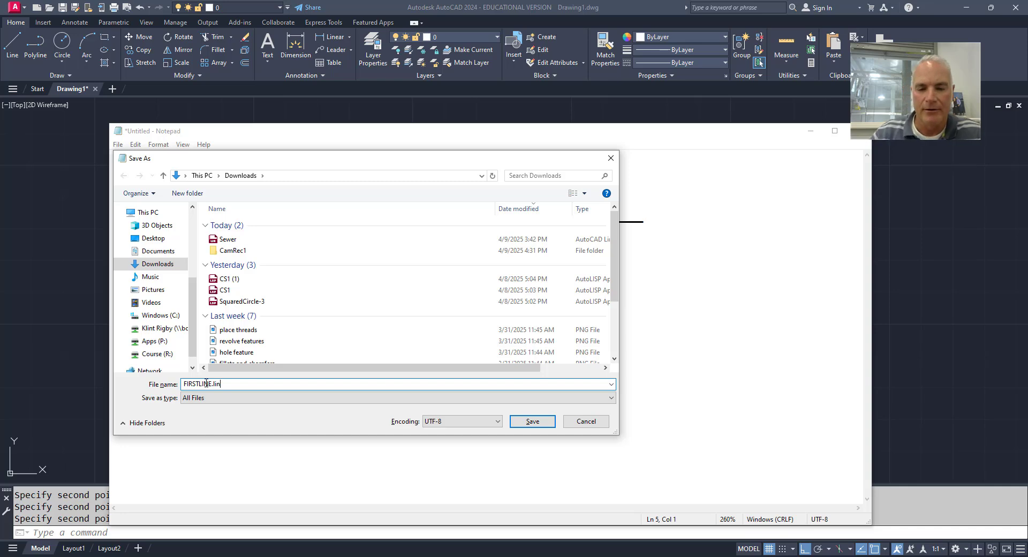
pyautogui.moveTo(209, 383); pyautogui.dragTo(221, 384)
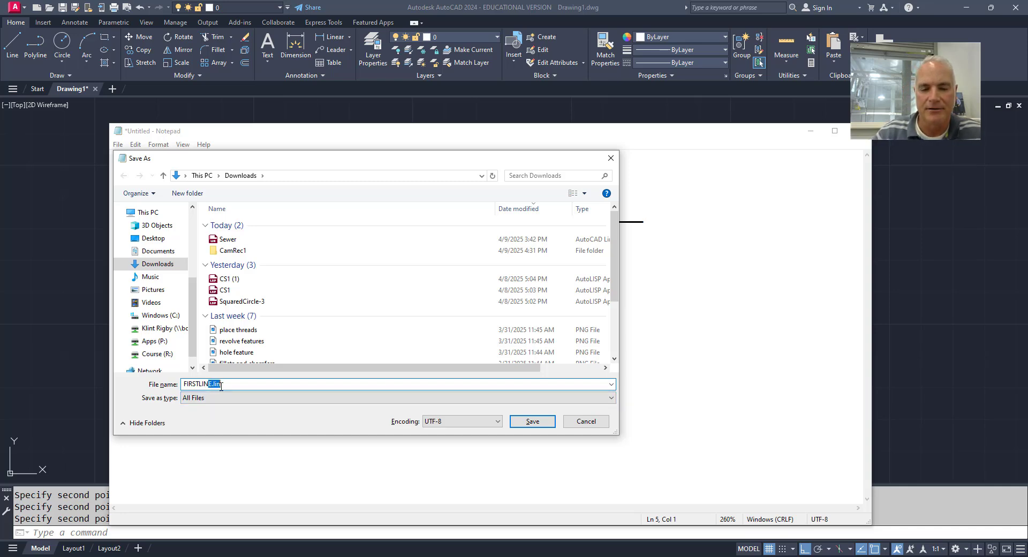
pyautogui.click(227, 383)
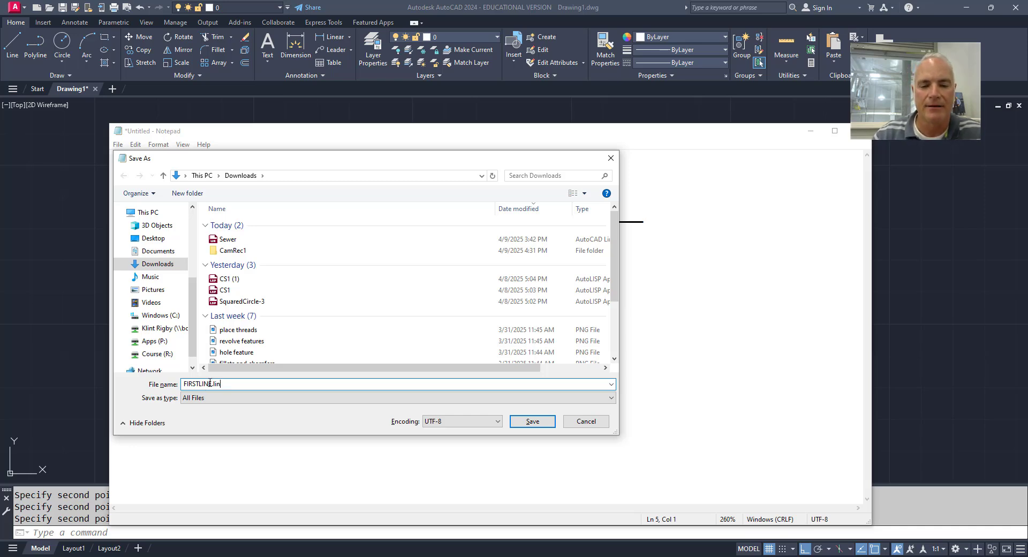
pyautogui.moveTo(209, 384); pyautogui.dragTo(182, 384)
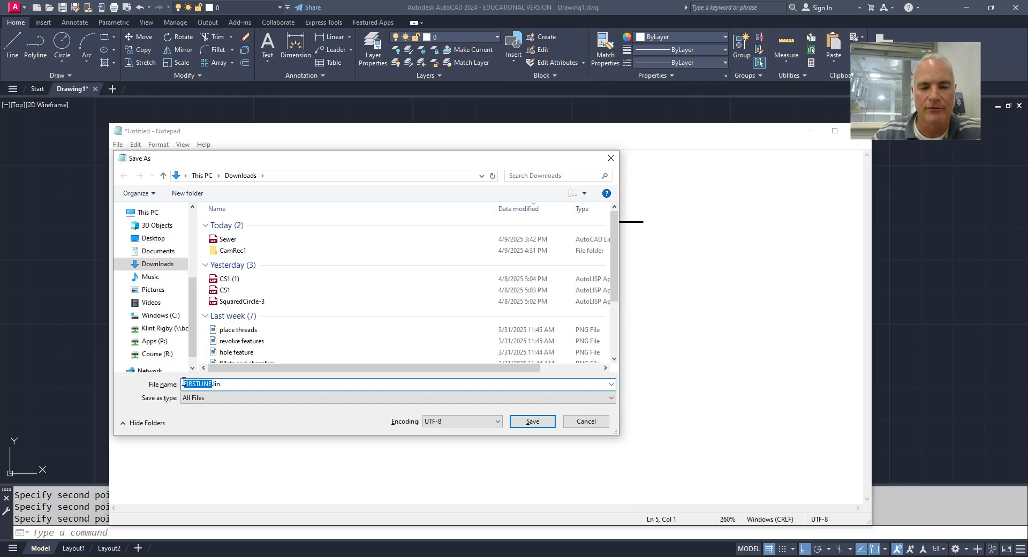
pyautogui.moveTo(227, 165); pyautogui.dragTo(293, 274)
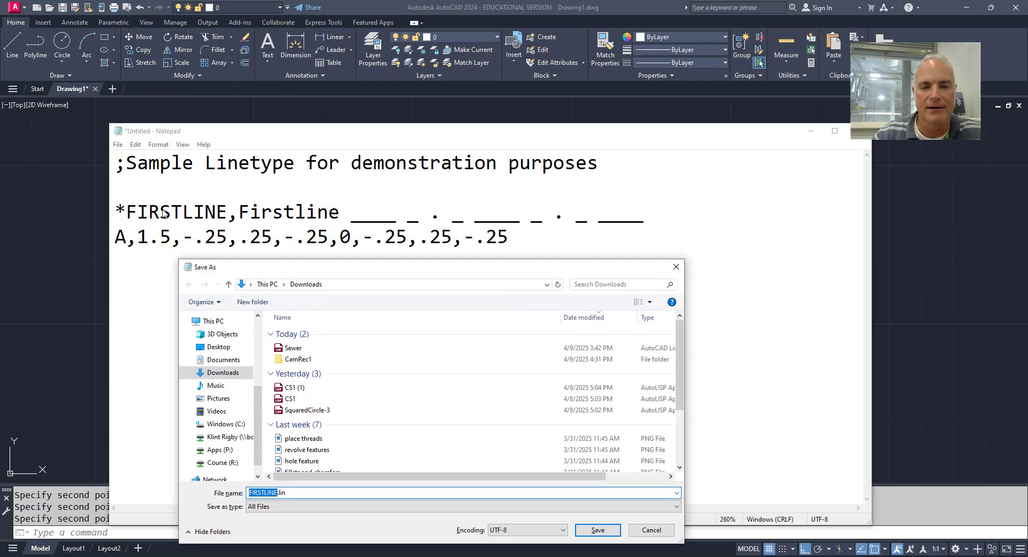
pyautogui.moveTo(302, 271); pyautogui.dragTo(286, 172)
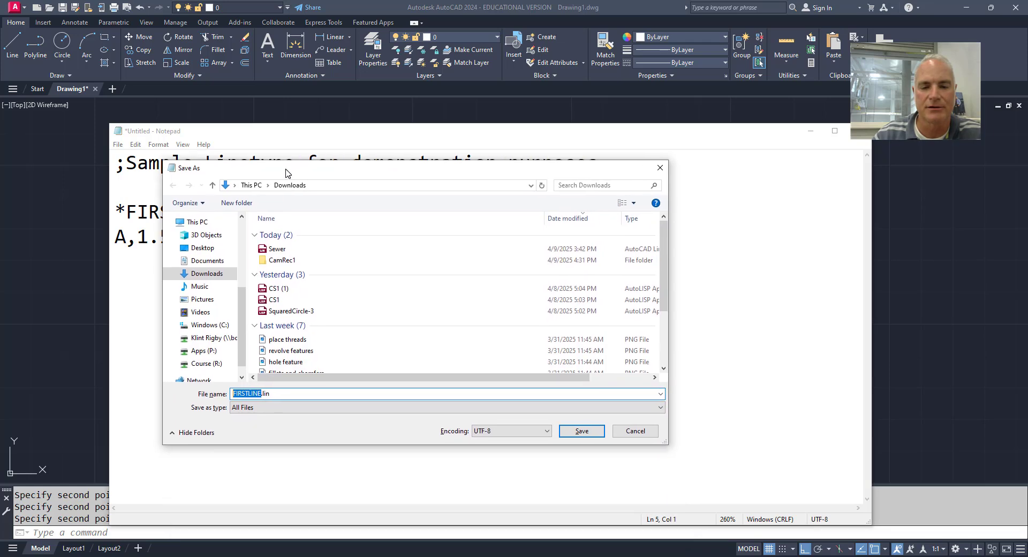
pyautogui.click(581, 431)
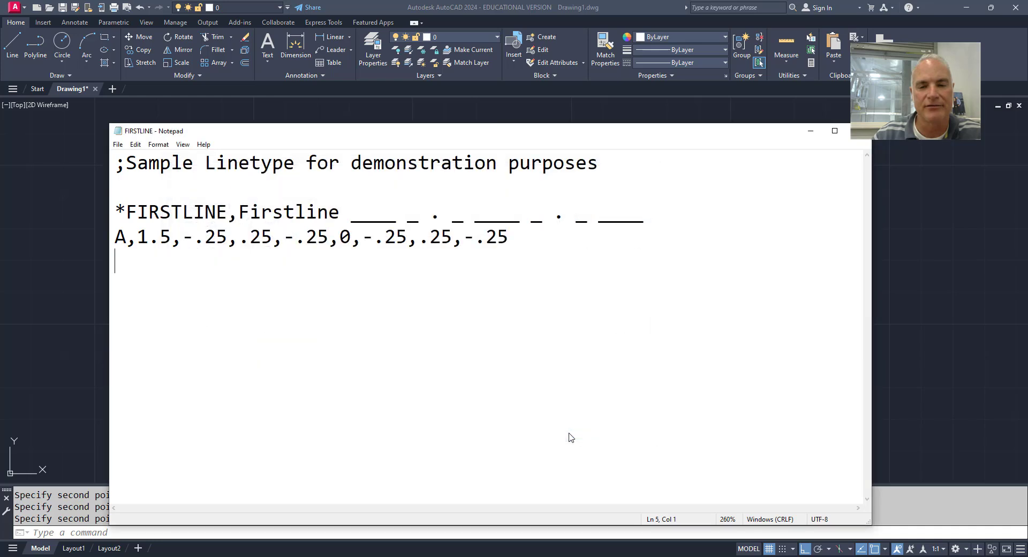
# Switch to AutoCAD and open the list of loadable linetypes from layer 0's linetype setting in the Layer Properties Manager.
pyautogui.click(810, 131)
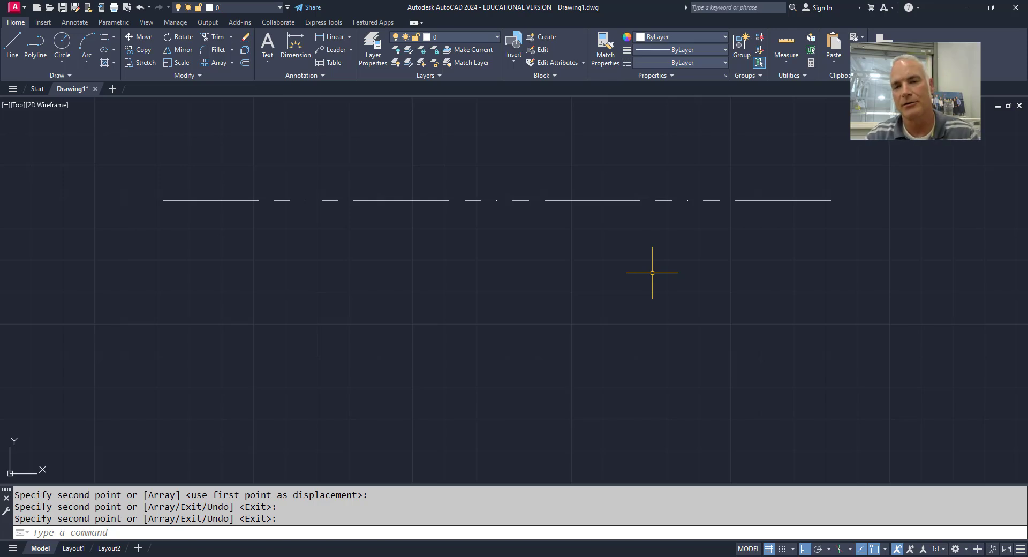
pyautogui.write('LA')
pyautogui.press('Return')
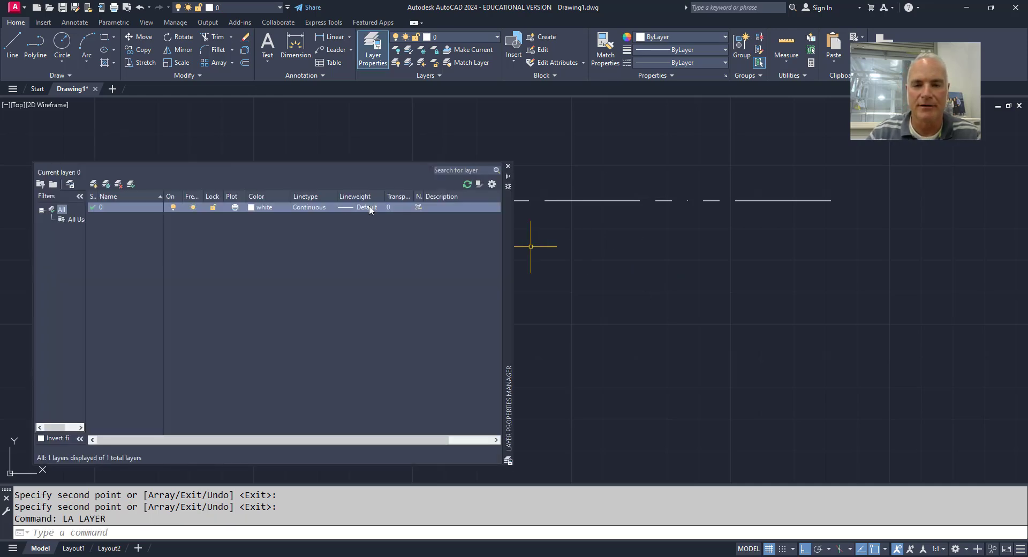
pyautogui.click(307, 208)
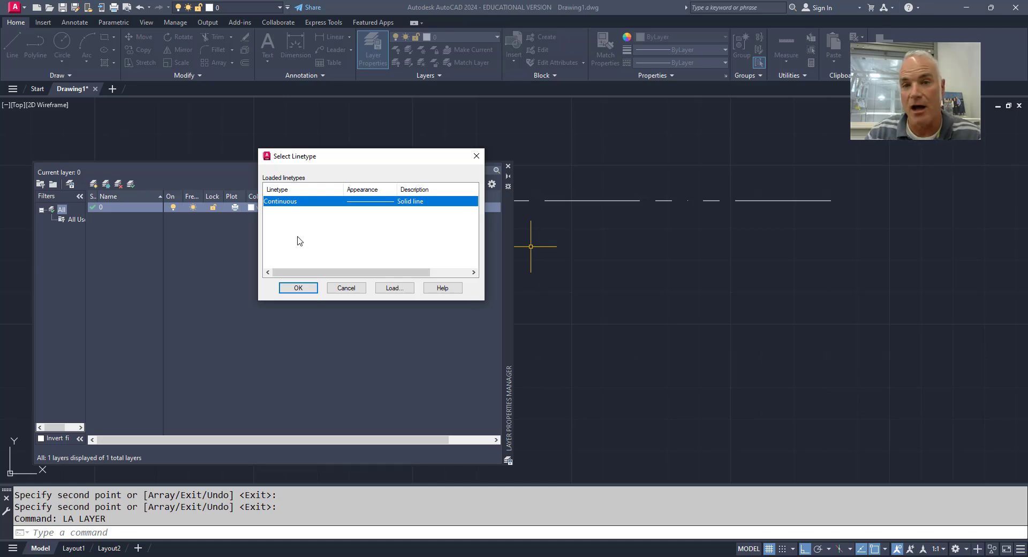
pyautogui.click(385, 289)
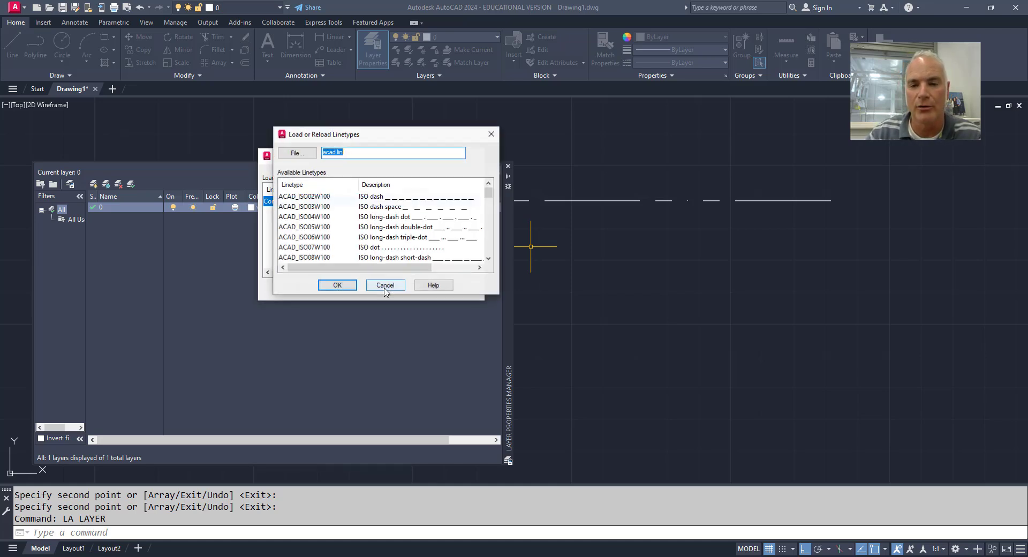
pyautogui.scroll(-10, 310, 214)
pyautogui.scroll(-3, 306, 232)
pyautogui.scroll(15, 307, 244)
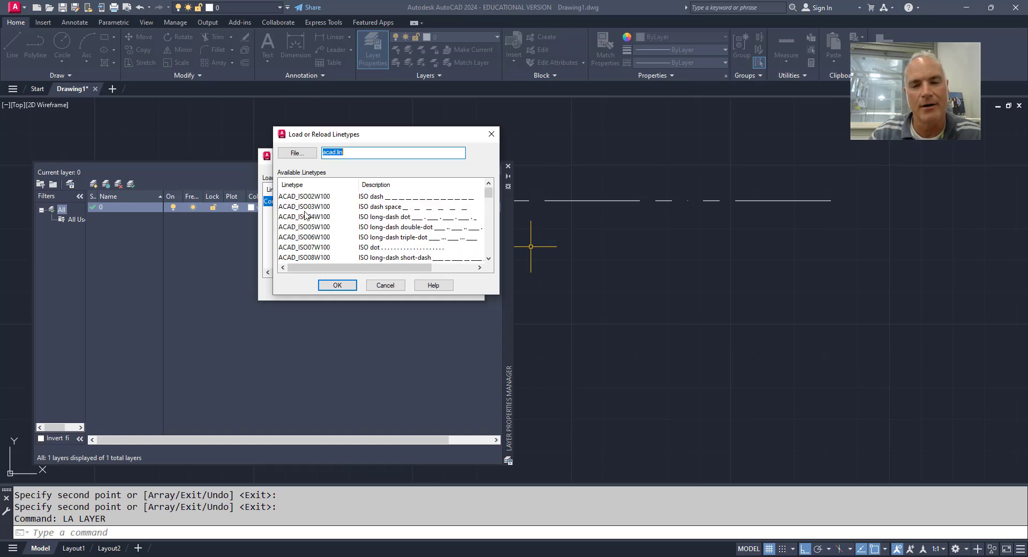
# Load the FIRSTLINE linetype from the FIRSTLINE.lin file in the Downloads folder.
pyautogui.click(298, 154)
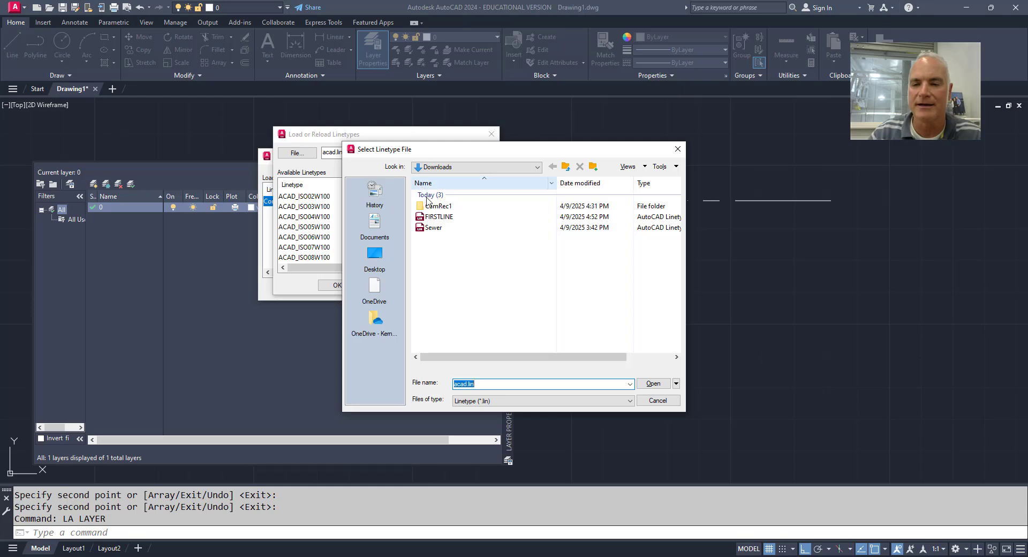
pyautogui.click(438, 218)
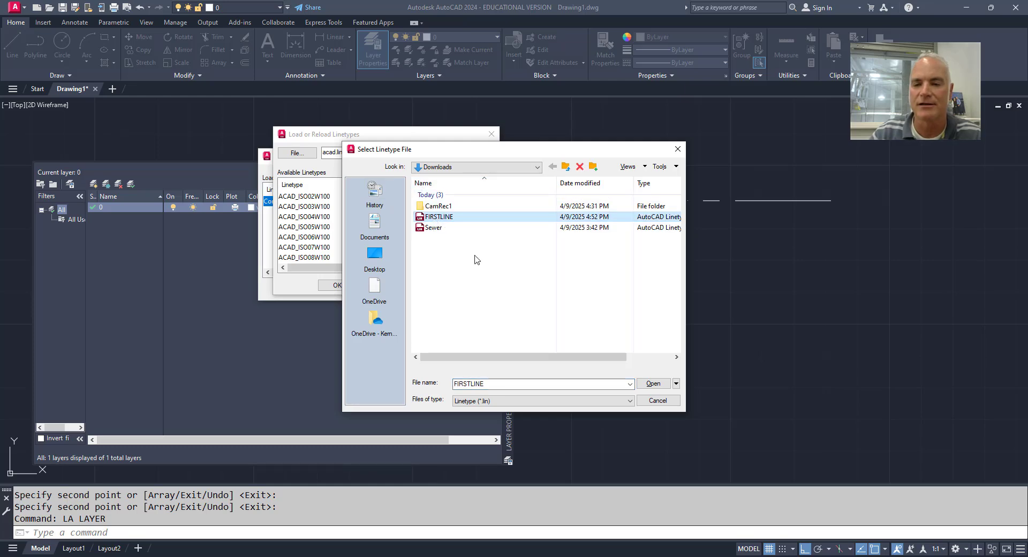
pyautogui.click(652, 384)
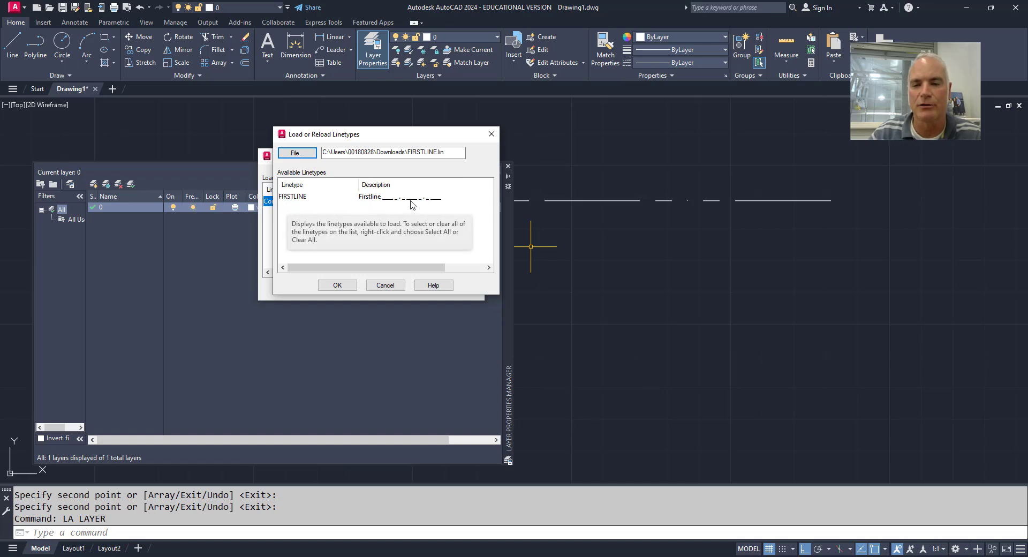
pyautogui.click(303, 198)
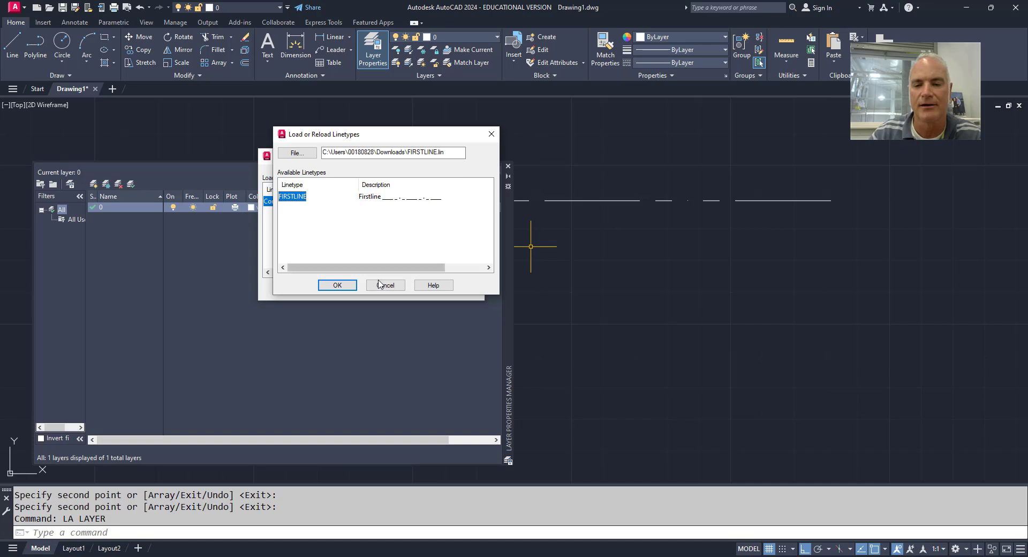
pyautogui.click(337, 285)
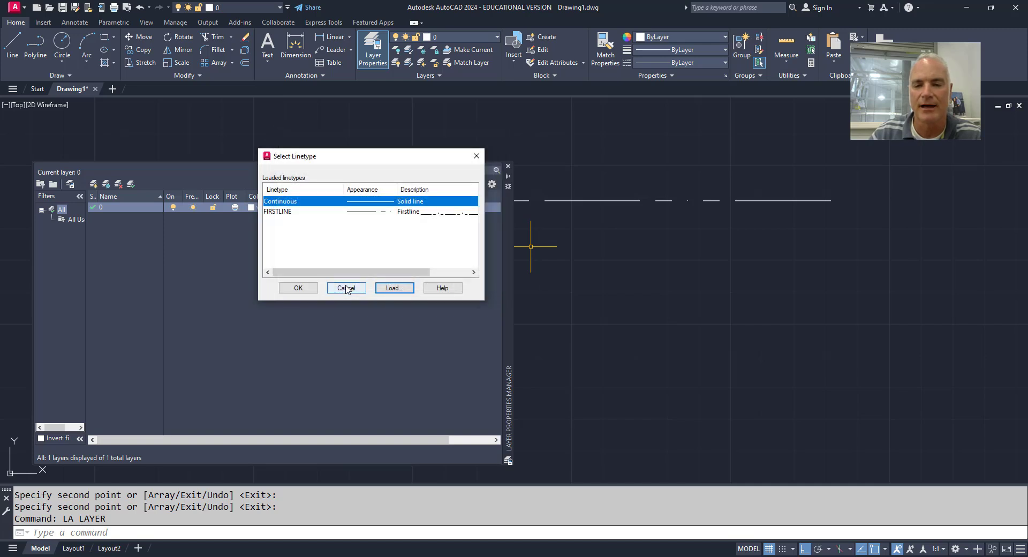
# Assign the FIRSTLINE linetype to layer 0 and close the Layer Properties Manager.
pyautogui.click(282, 212)
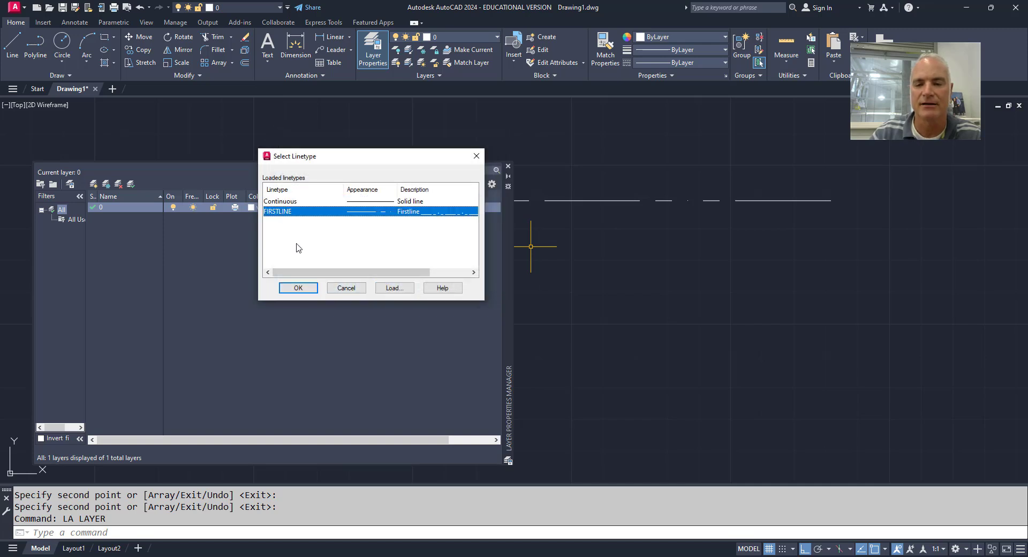
pyautogui.click(298, 290)
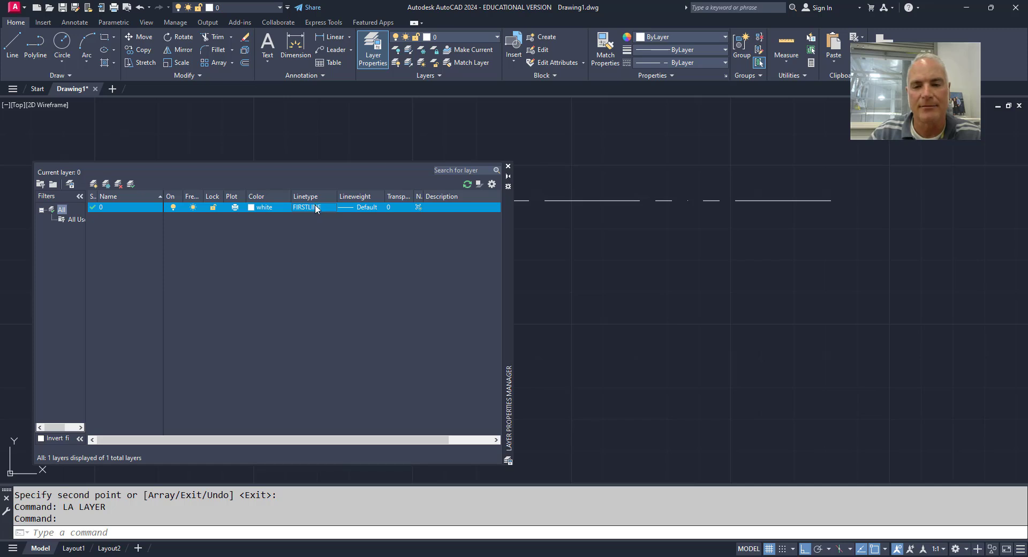
pyautogui.click(508, 166)
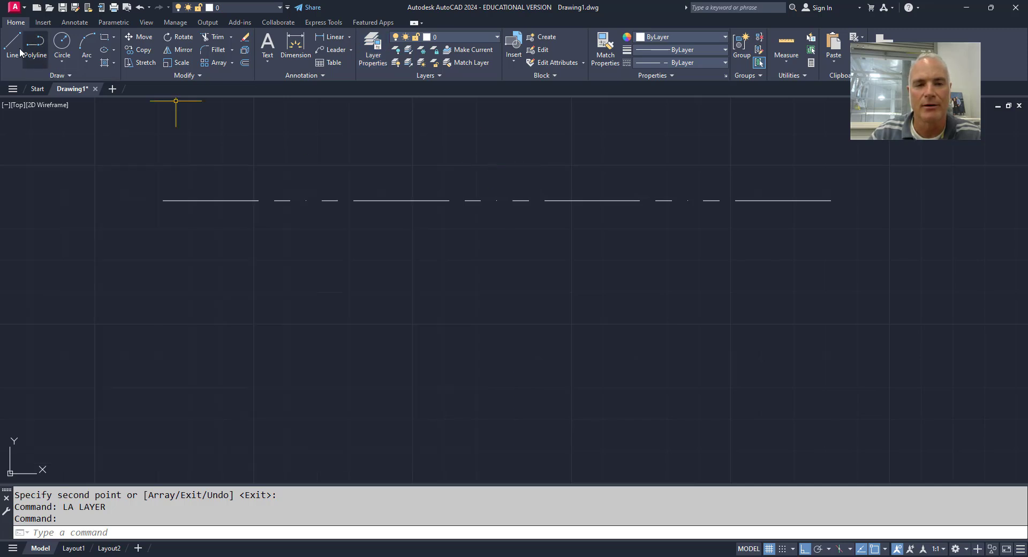
# Draw a horizontal line below the hand-drawn pattern, aligned with its start and end points.
pyautogui.click(13, 44)
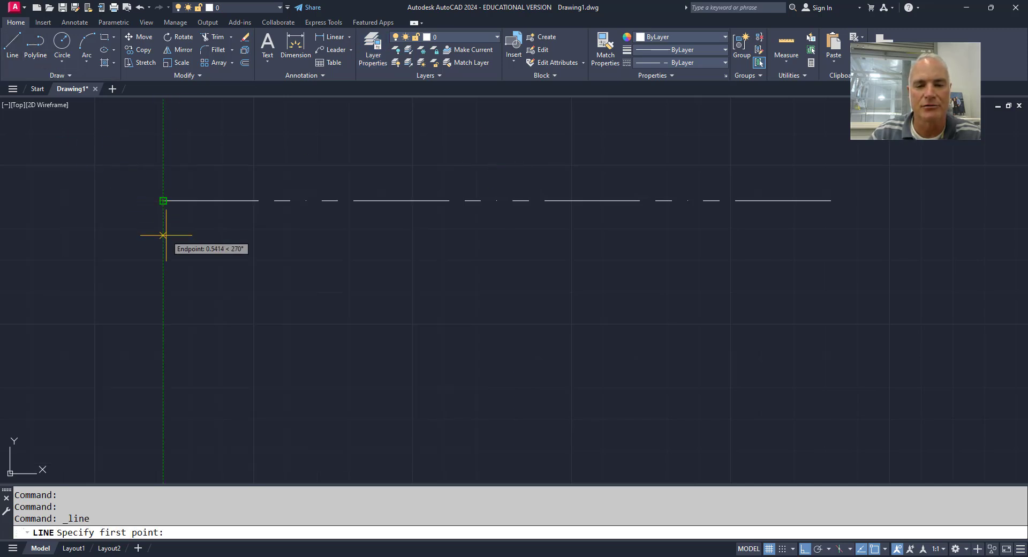
pyautogui.click(164, 286)
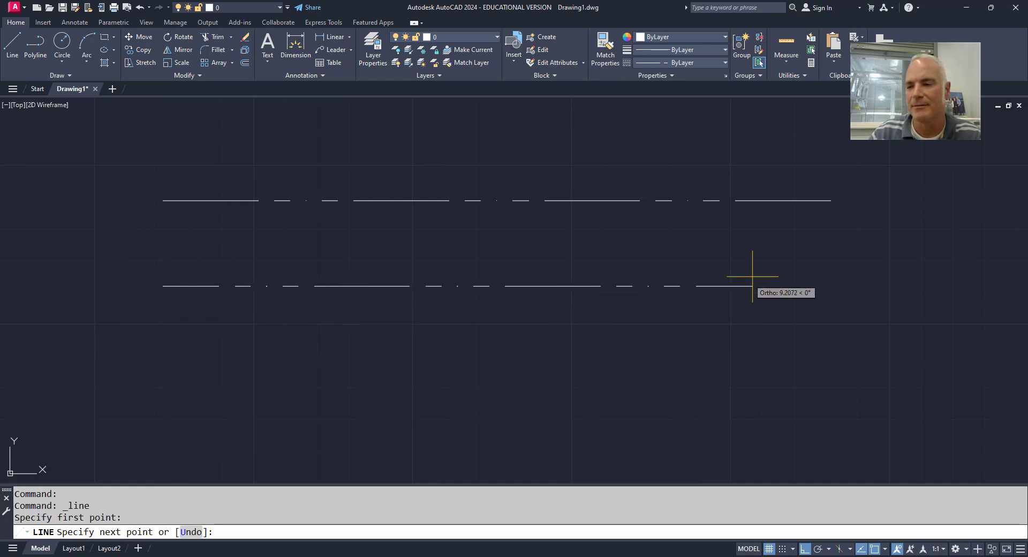
pyautogui.click(830, 228)
pyautogui.press('Return')
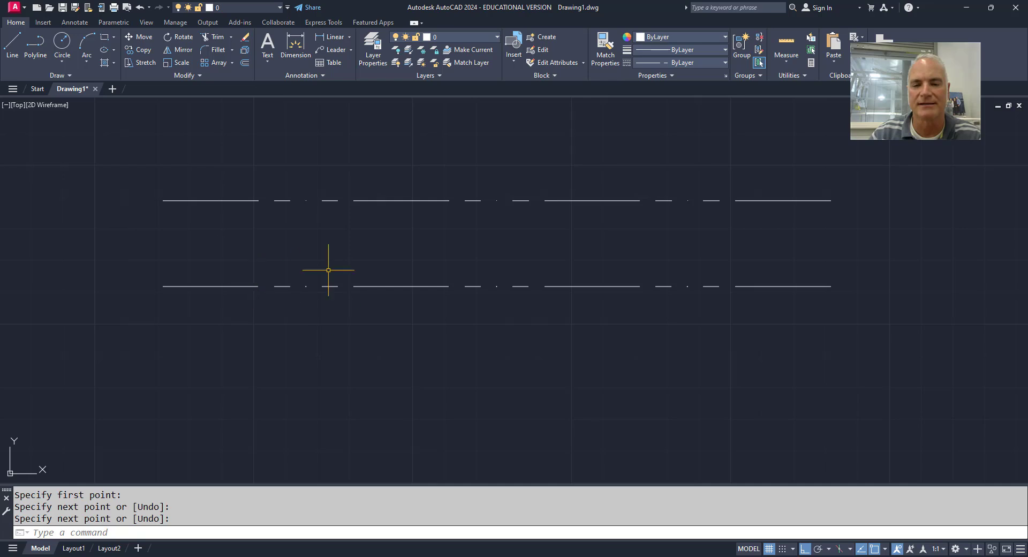
# Shorten the new lower line by stretching its right endpoint left to about 40 percent of its length.
pyautogui.scroll(2, 367, 274)
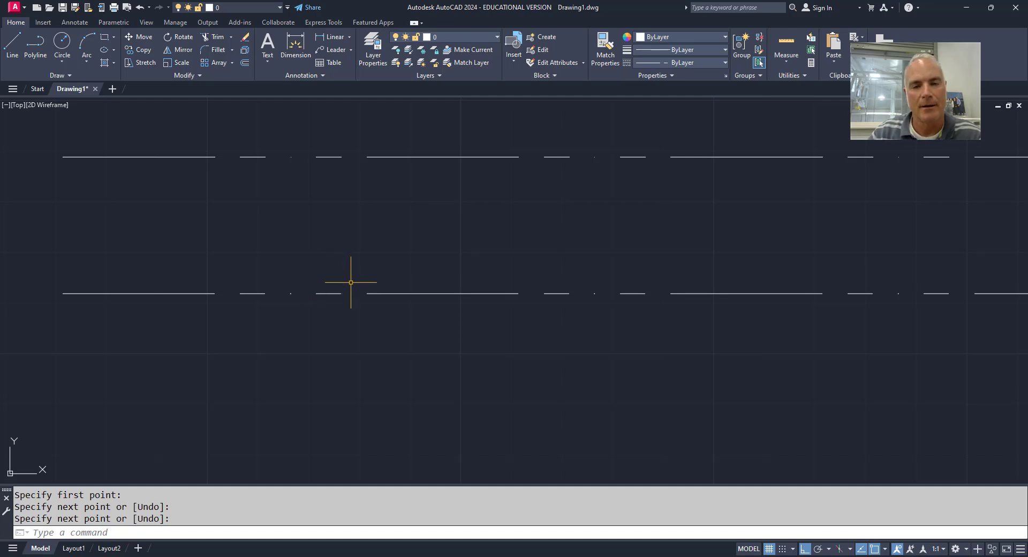
pyautogui.scroll(-4, 484, 232)
pyautogui.moveTo(484, 232); pyautogui.dragTo(438, 212, button='middle')
pyautogui.click(484, 255)
pyautogui.click(458, 224)
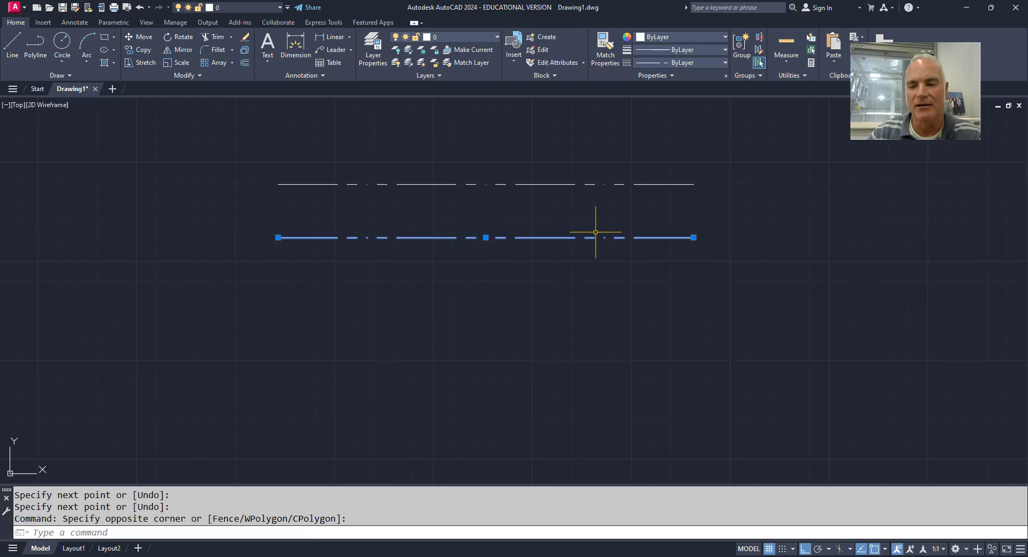
pyautogui.click(693, 238)
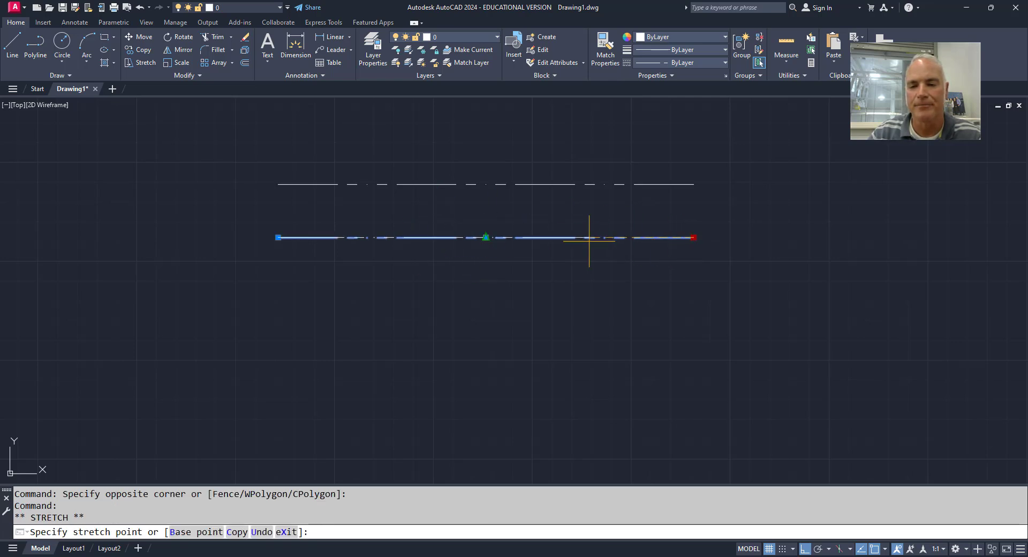
pyautogui.click(440, 247)
pyautogui.scroll(2, 424, 269)
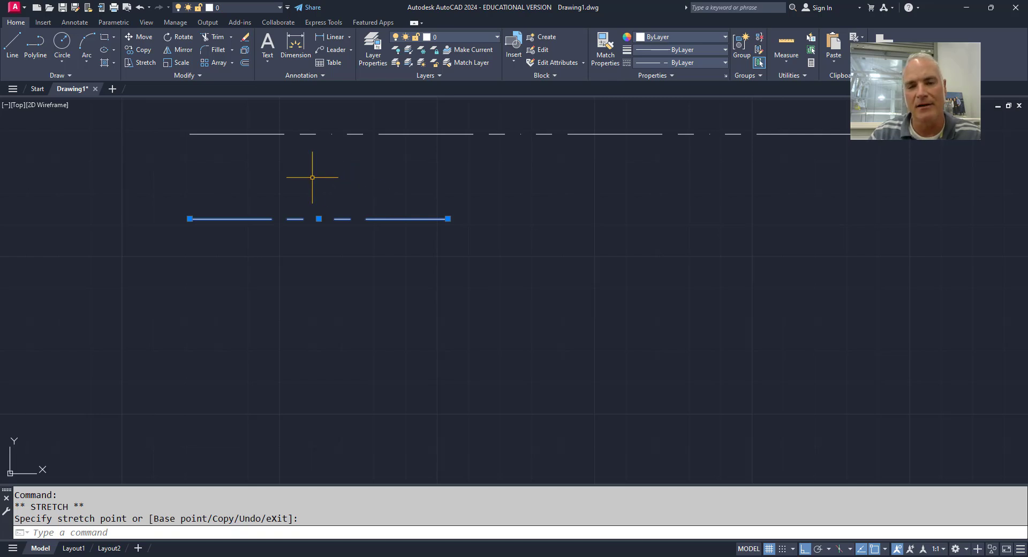
# Shorten the lower line further to about 2.84 units by stretching its right endpoint left, and deselect it.
pyautogui.click(447, 219)
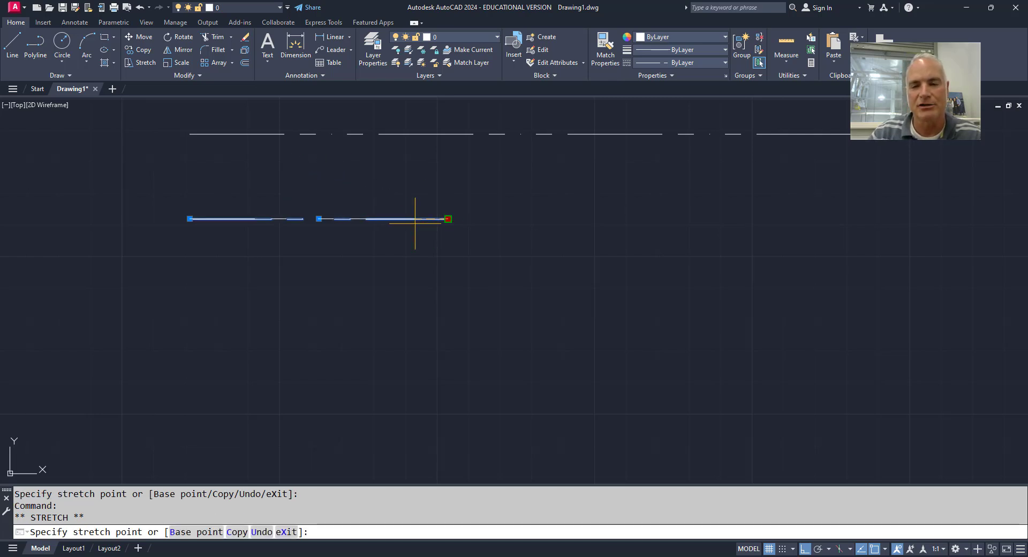
pyautogui.click(369, 230)
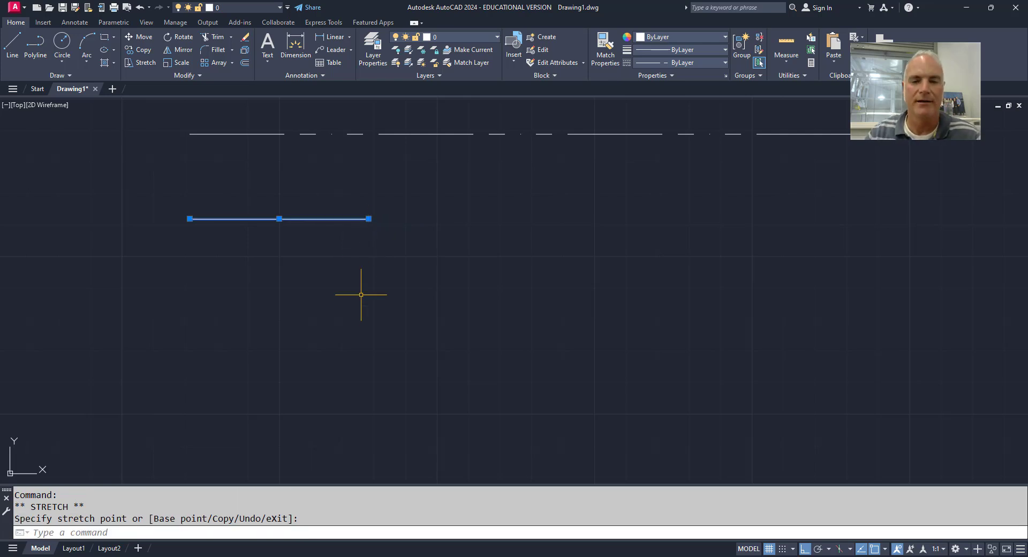
pyautogui.press('Escape')
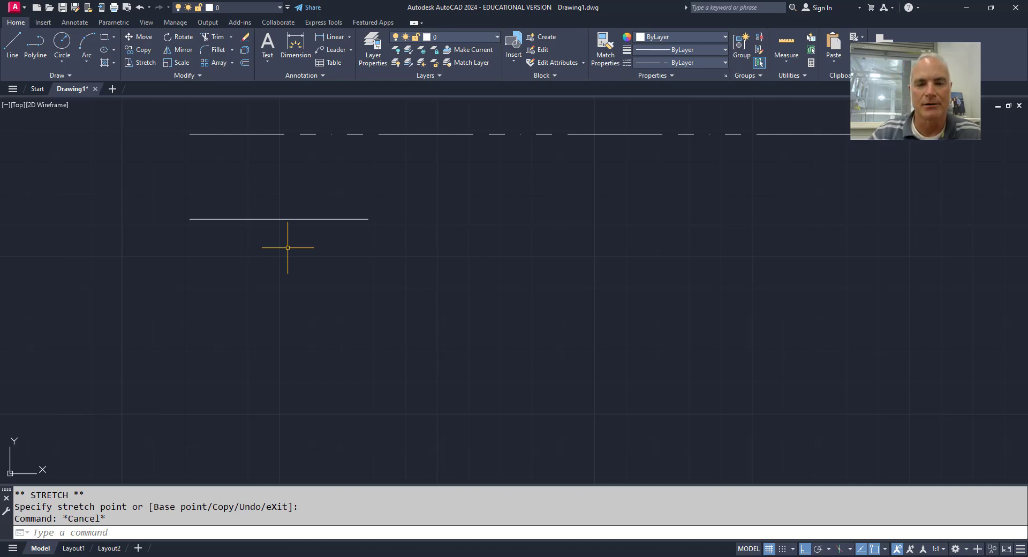
# Set the shortened lower line's linetype scale to 0.5 in its properties and clear the selection.
pyautogui.click(292, 219)
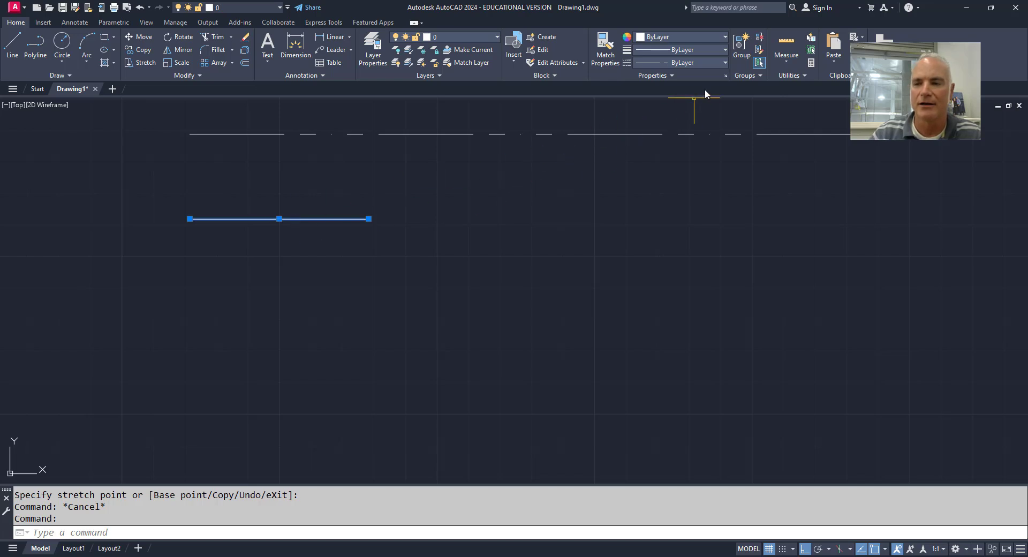
pyautogui.click(725, 76)
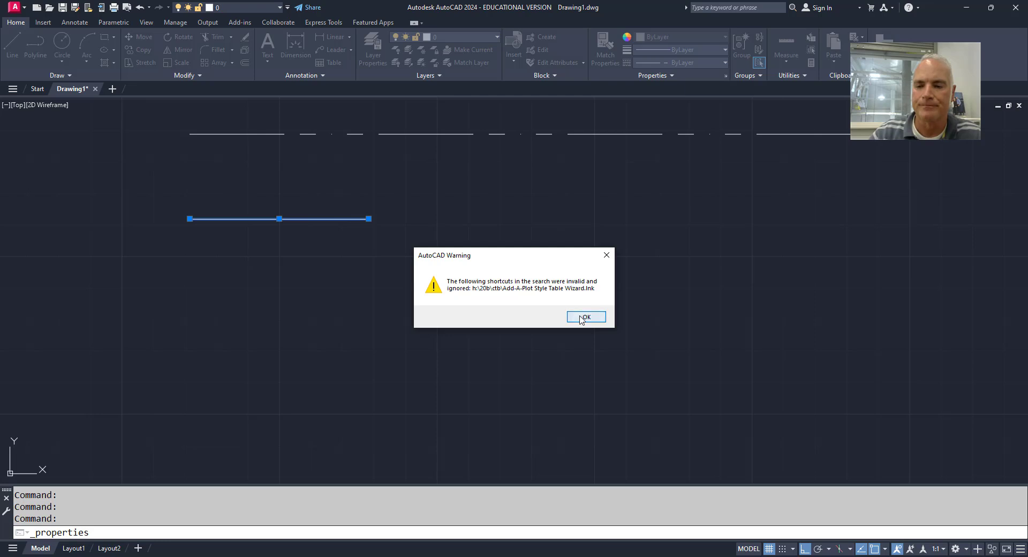
pyautogui.click(586, 316)
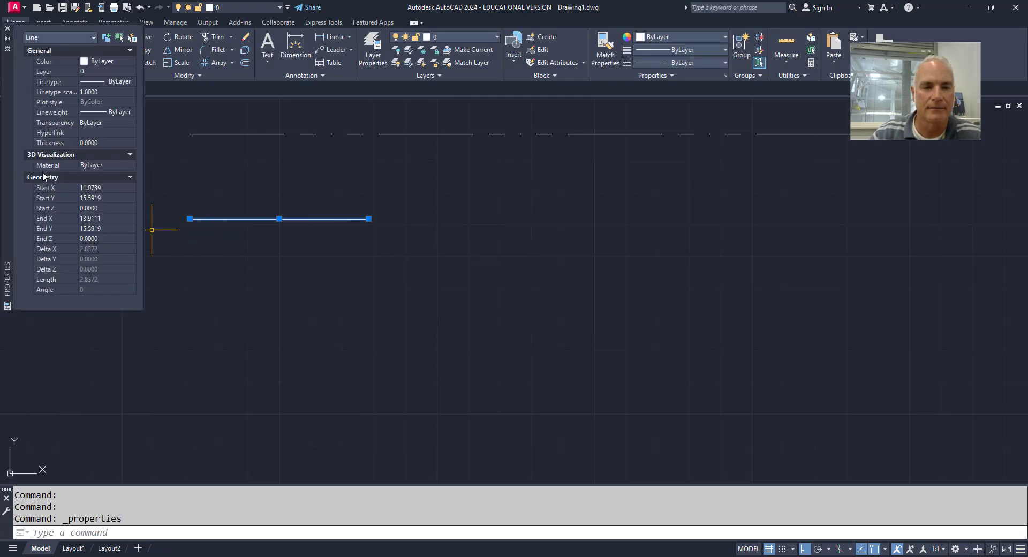
pyautogui.click(48, 92)
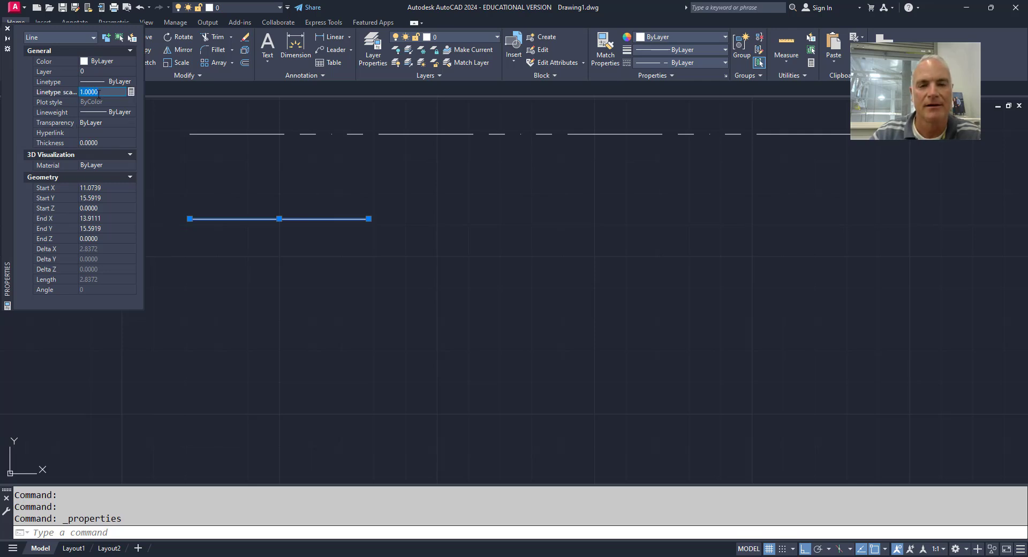
pyautogui.press('BackSpace')
pyautogui.press('Return')
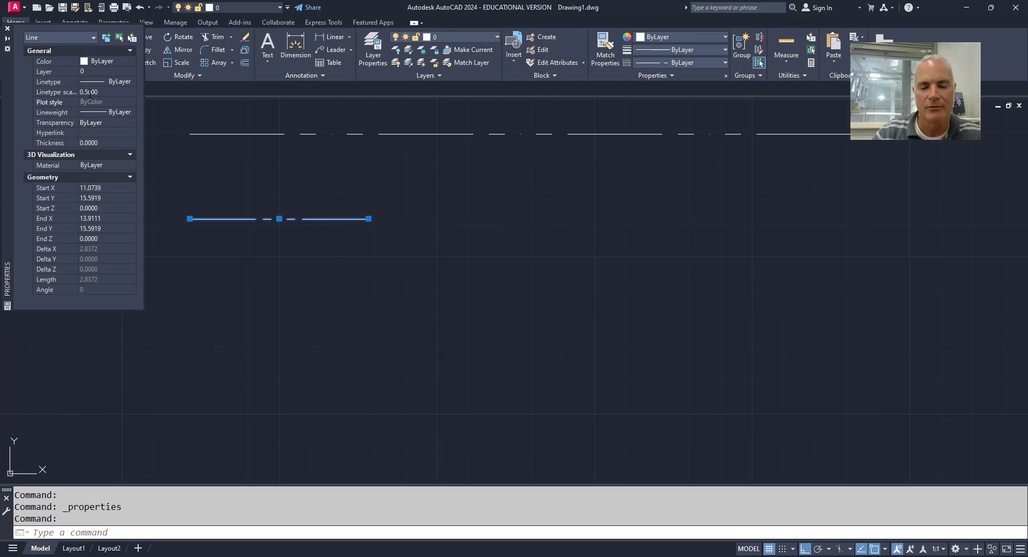
pyautogui.press('Escape')
pyautogui.press('Escape')
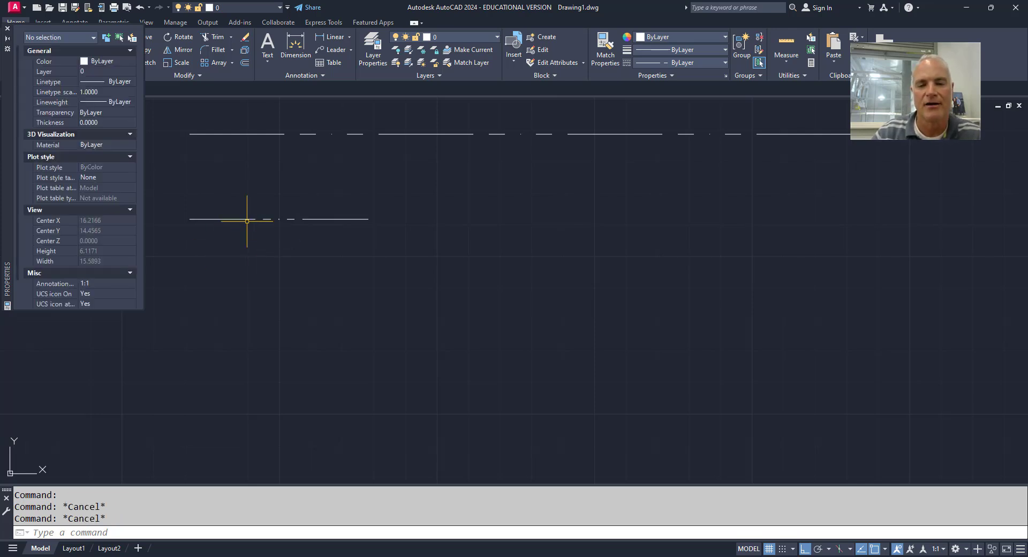